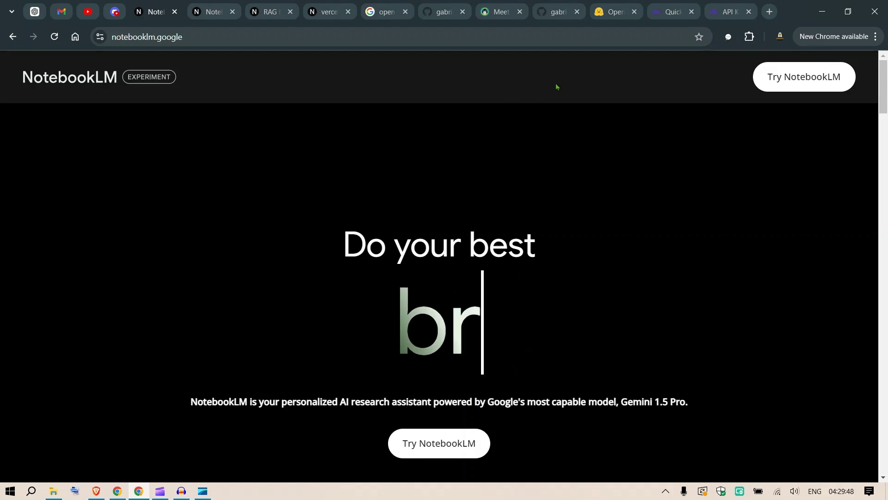
Step: Glance at the Open NotebookLM demo page heading, then return to the NotebookLM landing page
{"action": "left_click", "coordinate": [615, 11]}
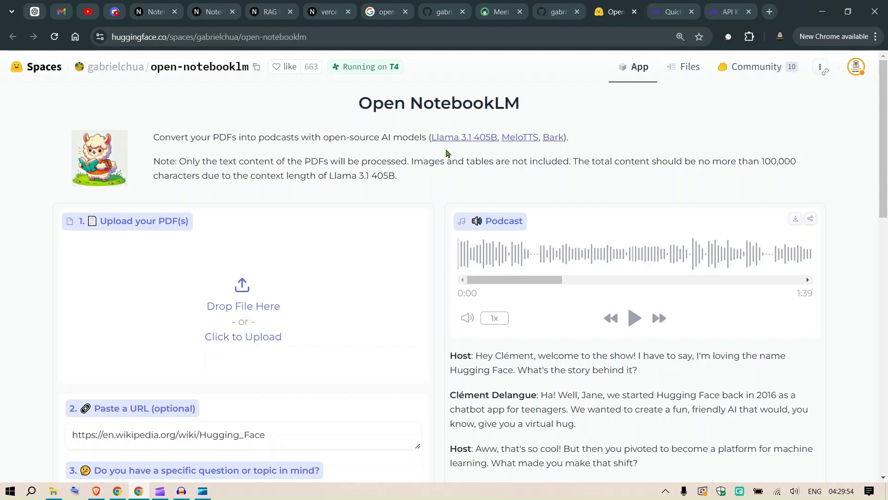
{"action": "left_click_drag", "start_coordinate": [361, 102], "coordinate": [496, 121]}
{"action": "key", "text": "ctrl+5"}
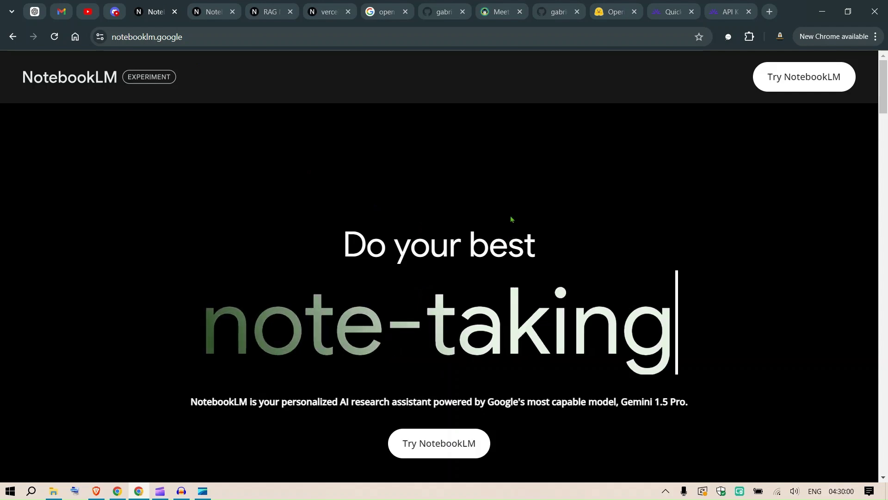
Step: Highlight the subtitle's phrase about Google's most capable model, then scroll down to the Notebook guide demo
{"action": "left_click_drag", "start_coordinate": [264, 401], "coordinate": [432, 405]}
{"action": "left_click_drag", "start_coordinate": [493, 403], "coordinate": [596, 417]}
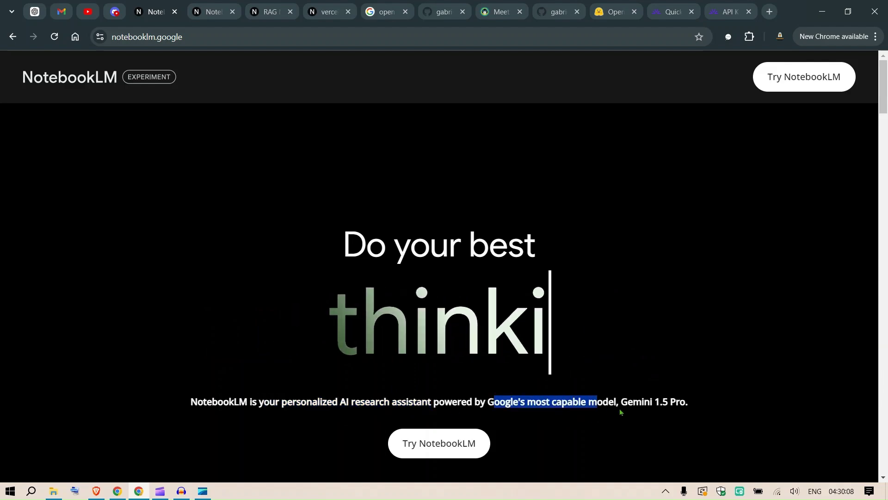
{"action": "scroll", "coordinate": [620, 412], "scroll_direction": "down", "scroll_amount": 8}
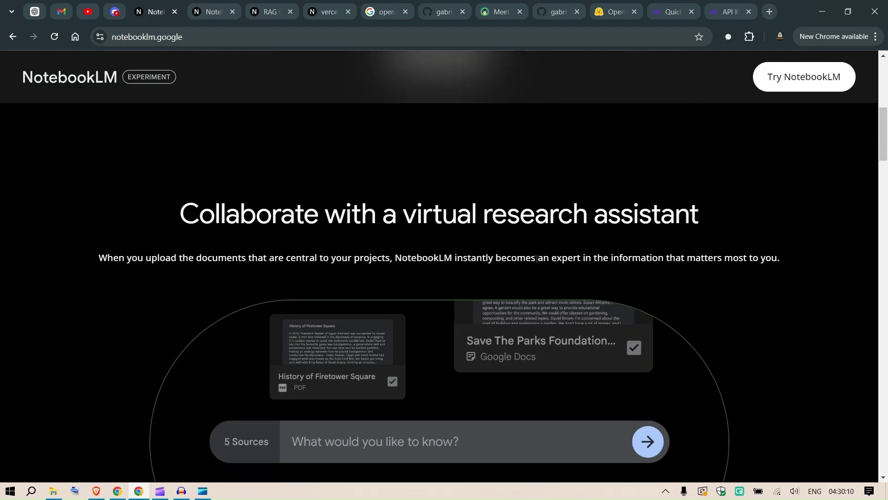
{"action": "scroll", "coordinate": [539, 259], "scroll_direction": "down", "scroll_amount": 2}
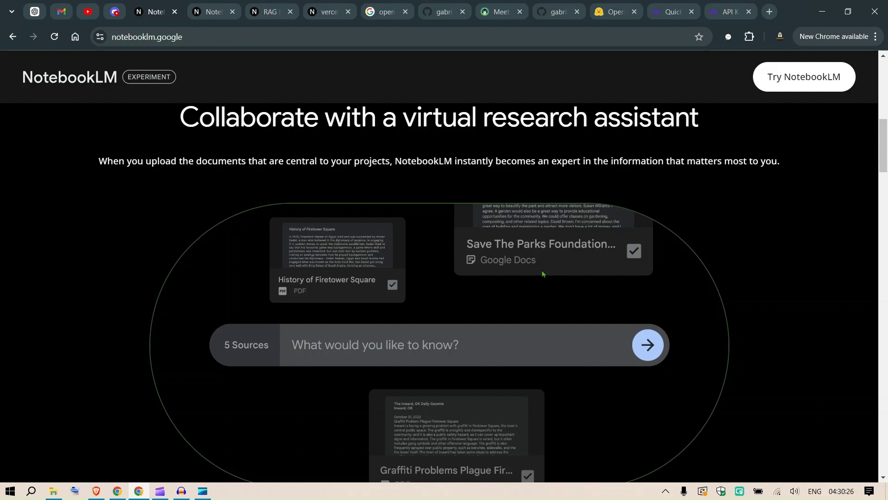
{"action": "scroll", "coordinate": [520, 300], "scroll_direction": "down", "scroll_amount": 8}
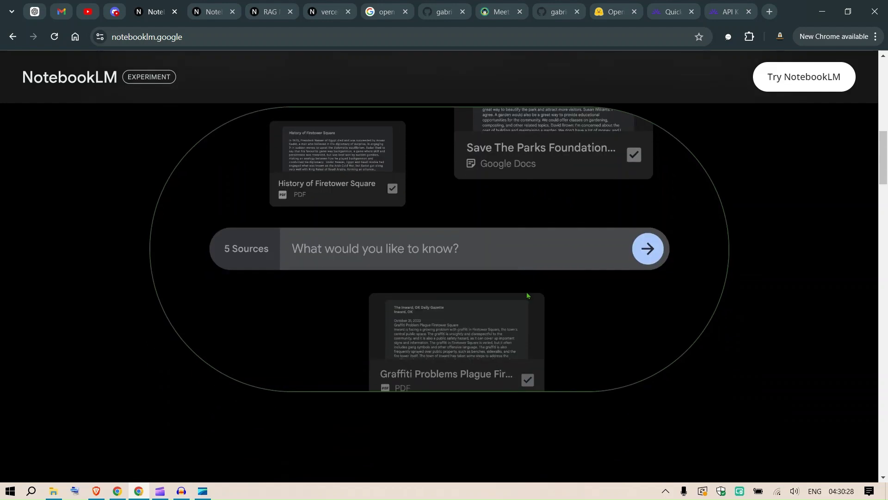
{"action": "scroll", "coordinate": [513, 287], "scroll_direction": "down", "scroll_amount": 6}
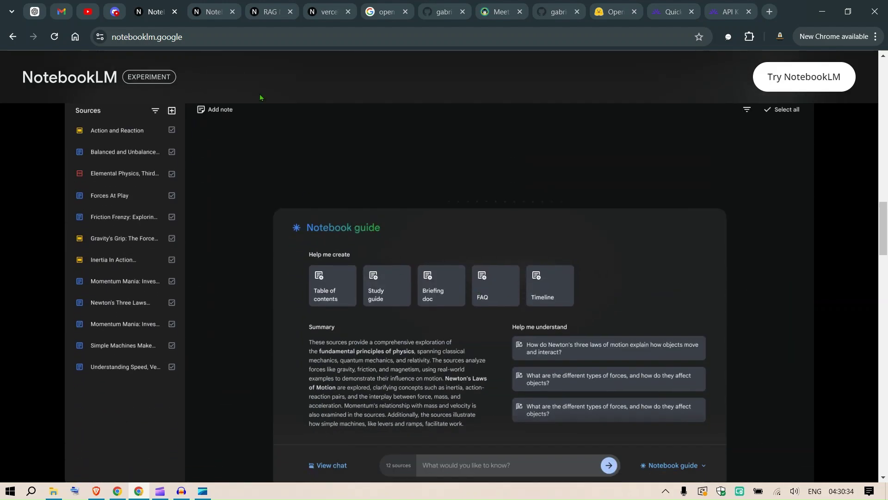
Step: Switch to the Notebooks list and scroll past RAG NOTEBOOK, vercel notebook and OpenAI DevDay
{"action": "left_click", "coordinate": [211, 11]}
{"action": "scroll", "coordinate": [645, 296], "scroll_direction": "down", "scroll_amount": 2}
{"action": "scroll", "coordinate": [644, 296], "scroll_direction": "down", "scroll_amount": 4}
{"action": "scroll", "coordinate": [589, 275], "scroll_direction": "up", "scroll_amount": 5}
{"action": "scroll", "coordinate": [731, 315], "scroll_direction": "down", "scroll_amount": 2}
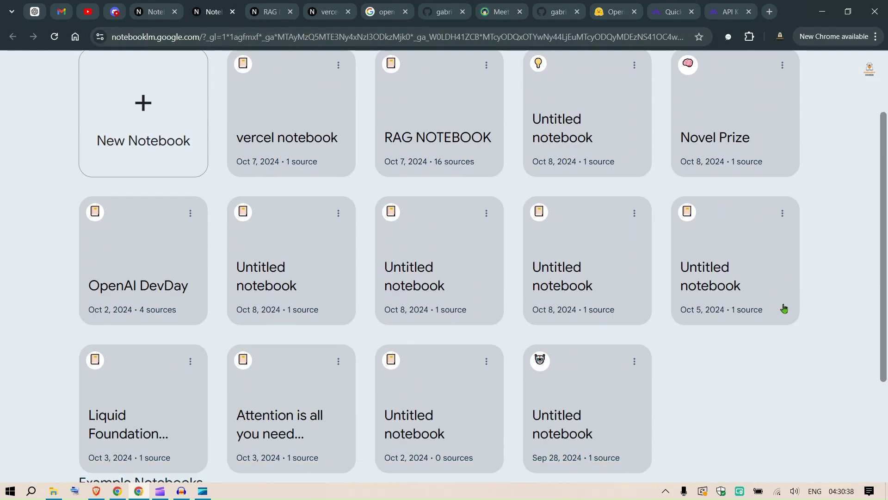
{"action": "scroll", "coordinate": [784, 309], "scroll_direction": "up", "scroll_amount": 2}
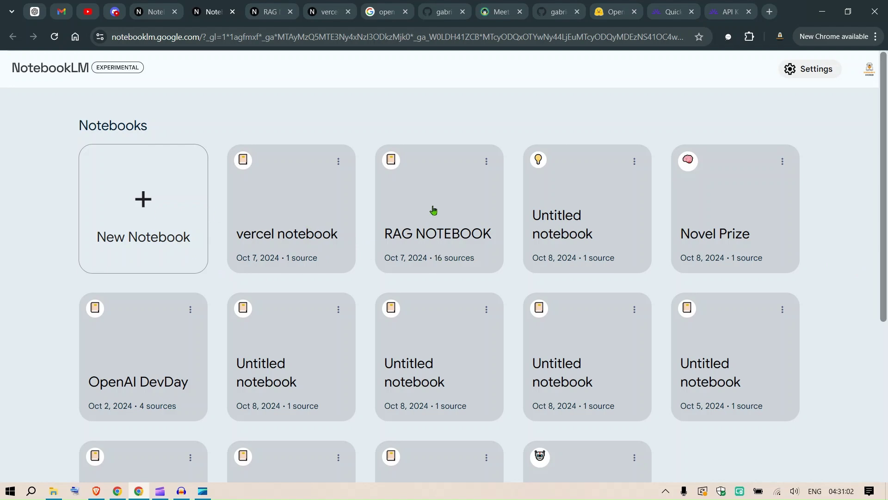
Step: Open the RAG NOTEBOOK and look over its 16 PDF sources and summary
{"action": "left_click", "coordinate": [434, 211]}
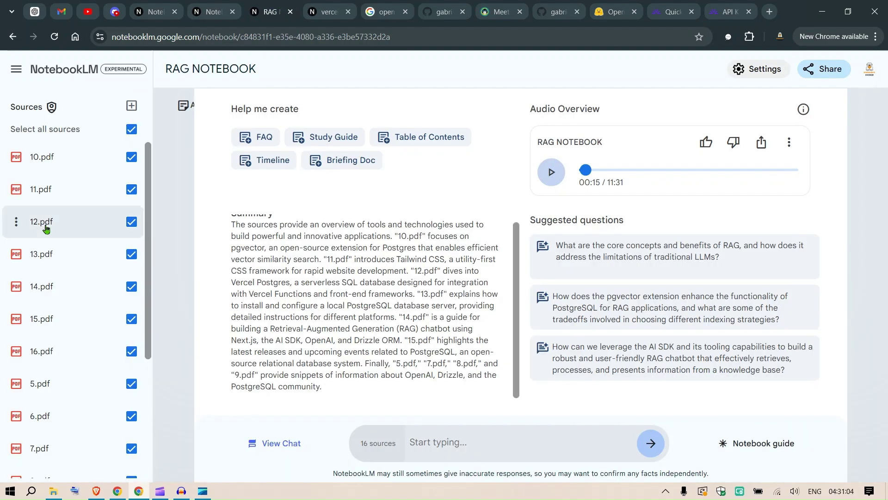
{"action": "scroll", "coordinate": [53, 225], "scroll_direction": "down", "scroll_amount": 3}
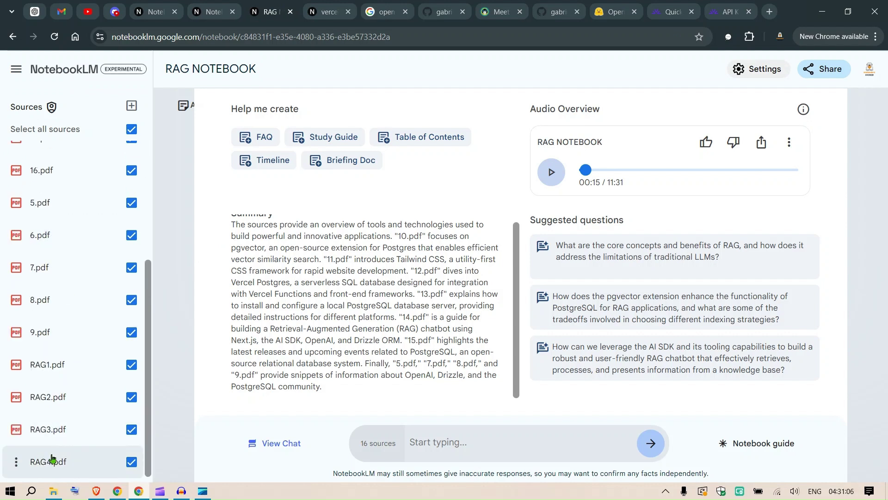
{"action": "scroll", "coordinate": [67, 228], "scroll_direction": "up", "scroll_amount": 4}
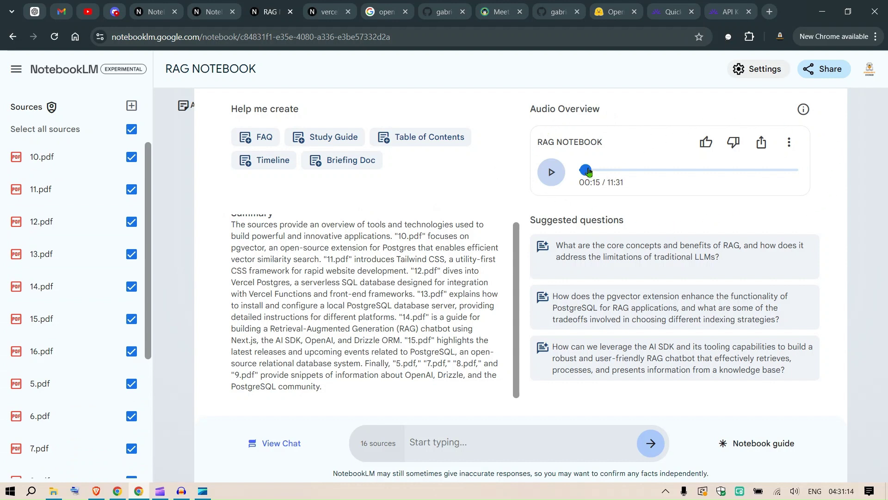
Step: Rewind the 11:31 Audio Overview to 00:00, play its opening seconds, then pause it
{"action": "left_click_drag", "start_coordinate": [592, 174], "coordinate": [561, 173]}
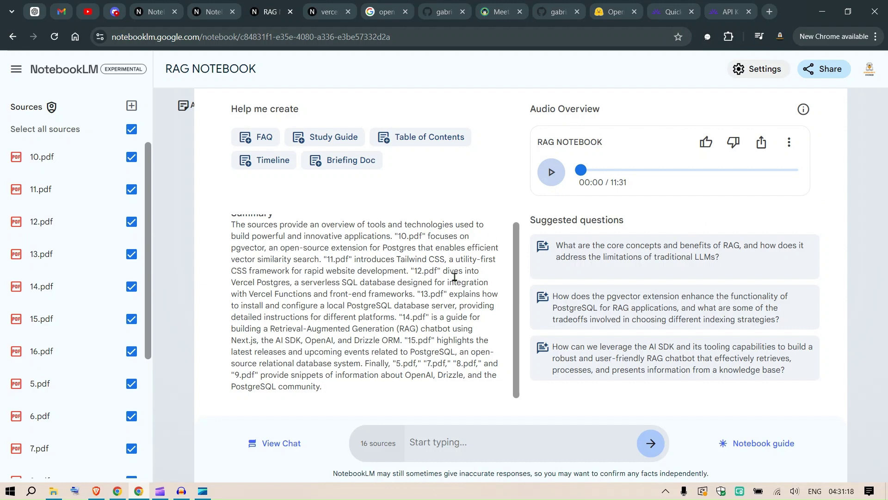
{"action": "scroll", "coordinate": [446, 283], "scroll_direction": "up", "scroll_amount": 1}
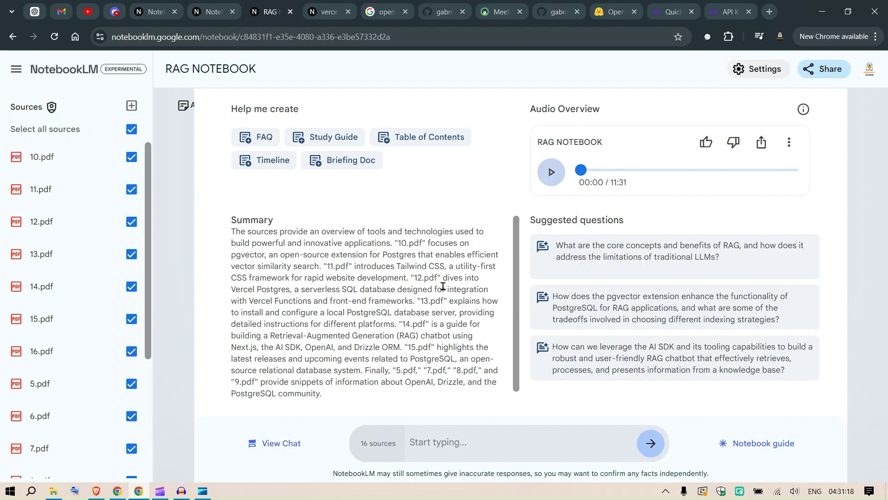
{"action": "left_click", "coordinate": [552, 176]}
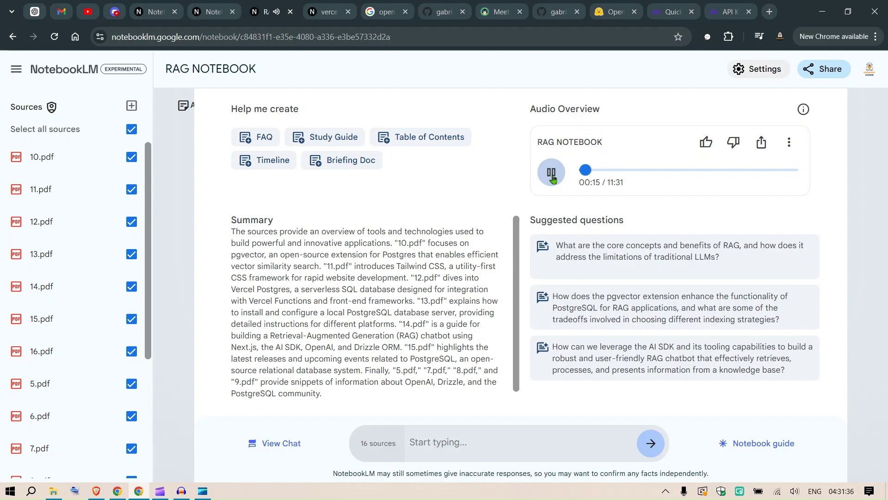
{"action": "left_click", "coordinate": [552, 173]}
{"action": "scroll", "coordinate": [77, 298], "scroll_direction": "down", "scroll_amount": 4}
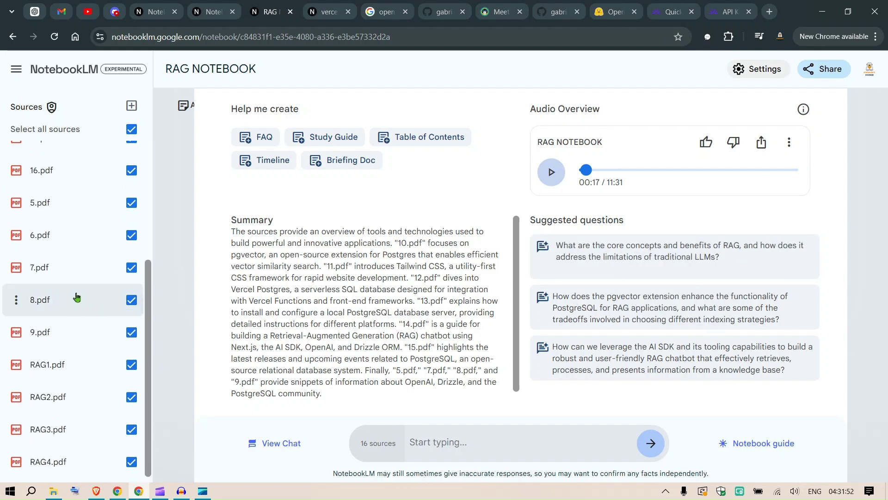
{"action": "scroll", "coordinate": [77, 297], "scroll_direction": "up", "scroll_amount": 4}
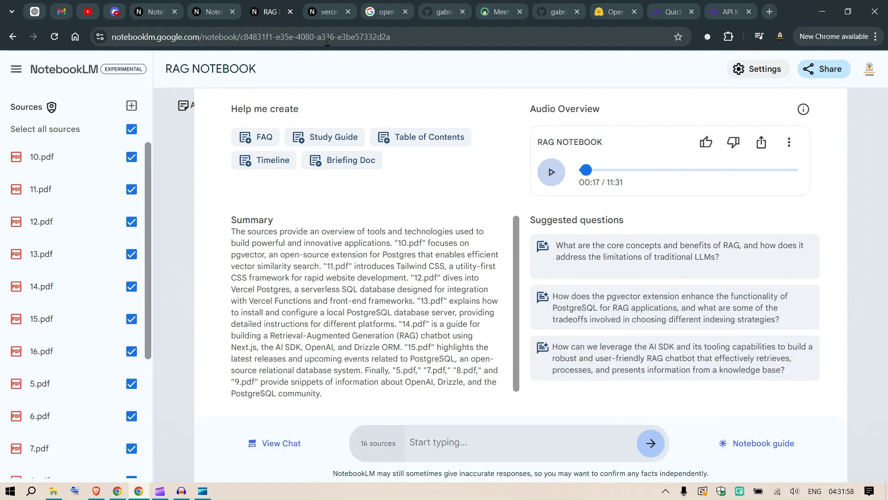
Step: Open the vercel notebook and play its Audio Overview for about nine seconds before pausing
{"action": "left_click", "coordinate": [307, 6]}
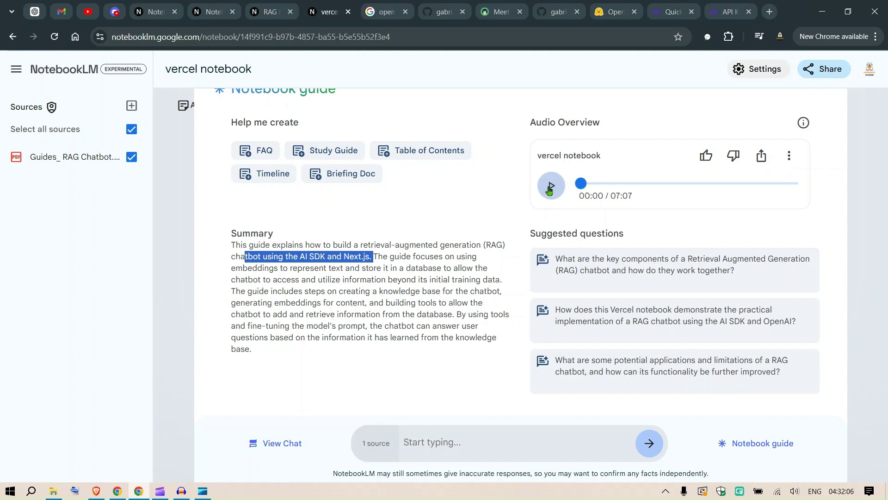
{"action": "left_click", "coordinate": [445, 243]}
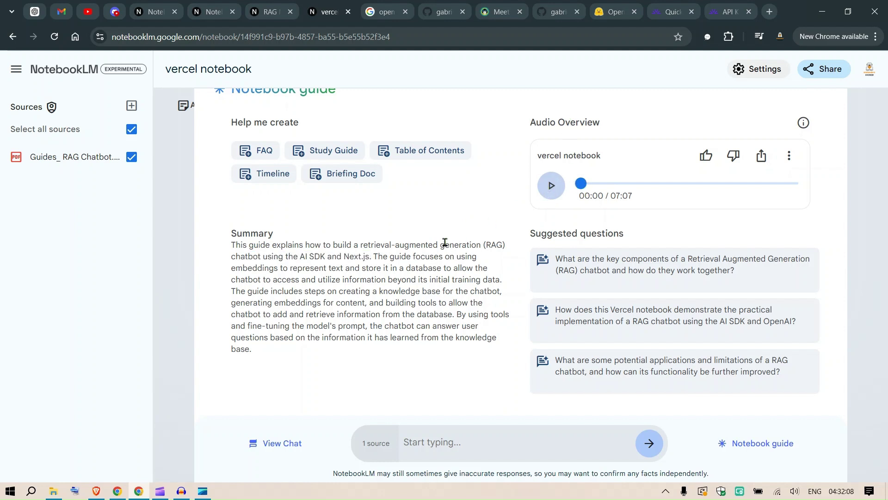
{"action": "left_click", "coordinate": [551, 194]}
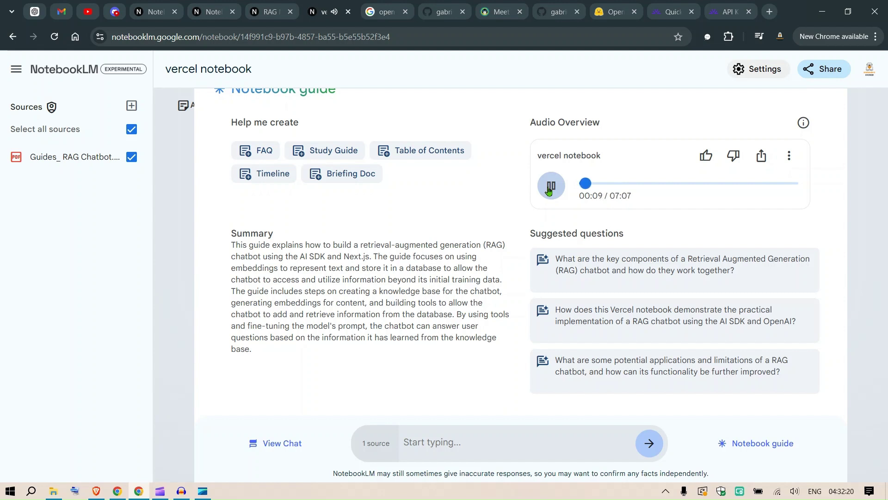
{"action": "left_click", "coordinate": [550, 186]}
Step: Ask the suggested question on RAG chatbot key components and scroll through the cited answer
{"action": "left_click", "coordinate": [483, 445]}
{"action": "left_click", "coordinate": [746, 444]}
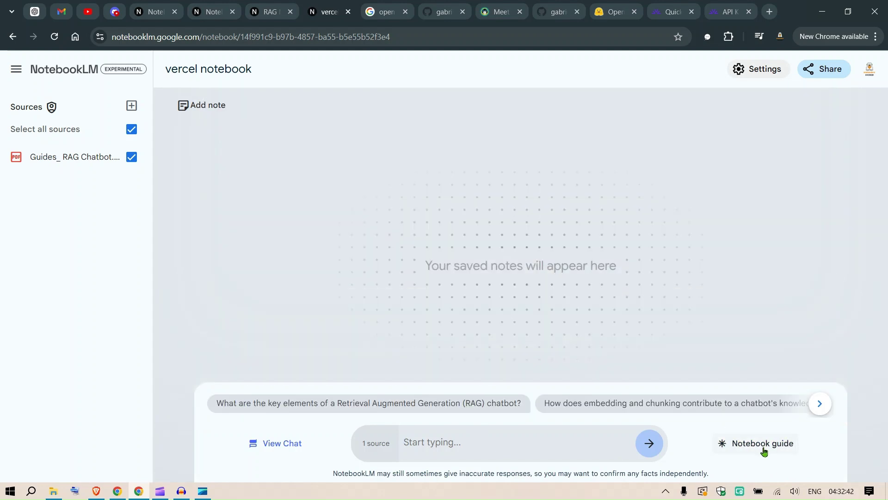
{"action": "left_click", "coordinate": [762, 447]}
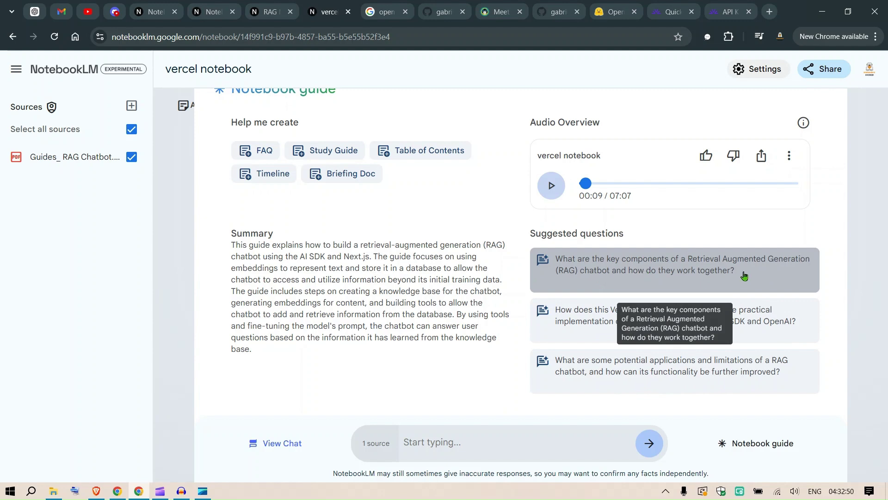
{"action": "left_click", "coordinate": [713, 271]}
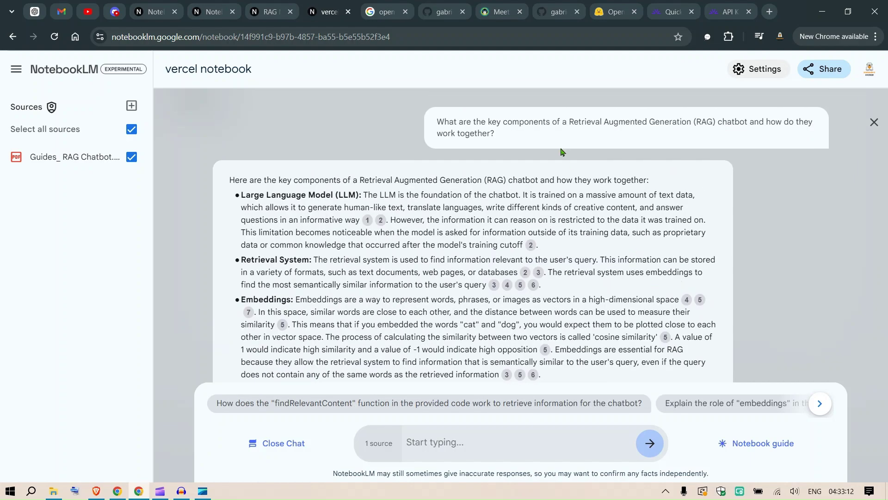
{"action": "scroll", "coordinate": [426, 184], "scroll_direction": "down", "scroll_amount": 7}
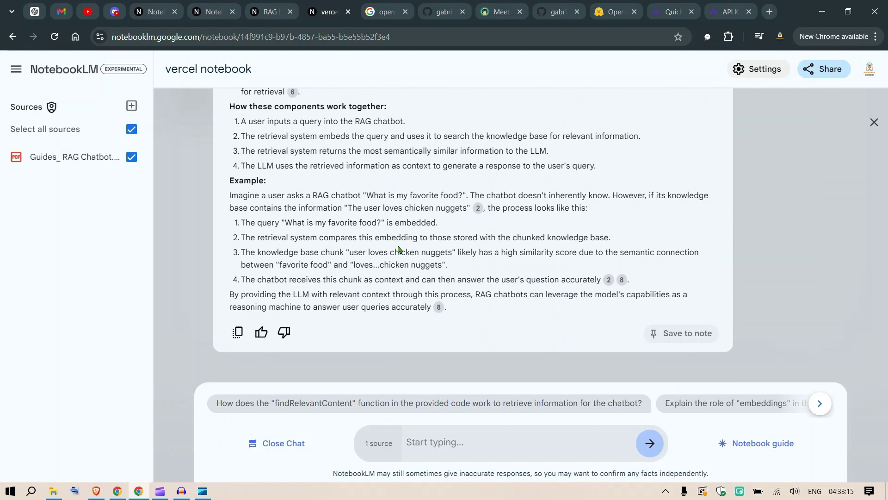
{"action": "scroll", "coordinate": [402, 242], "scroll_direction": "up", "scroll_amount": 4}
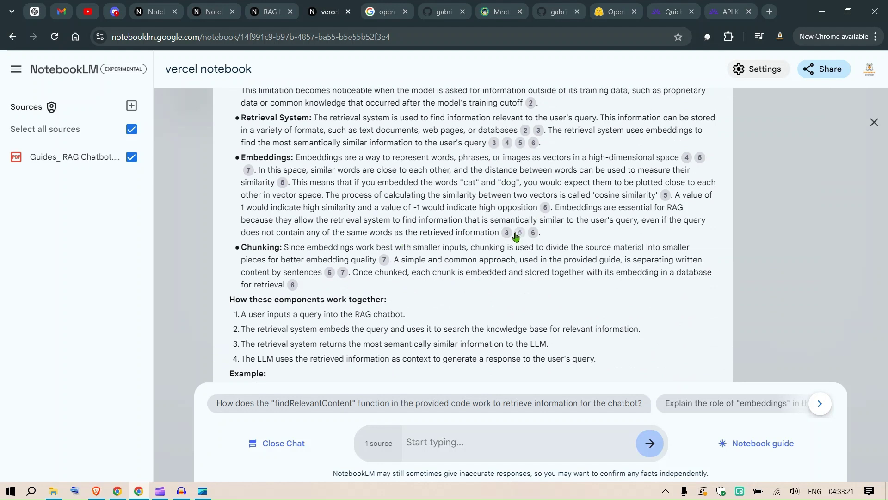
Step: Open a citation's passage in the Guides_ RAG Chatbot.pdf source guide, scroll it, then close it
{"action": "left_click", "coordinate": [385, 264]}
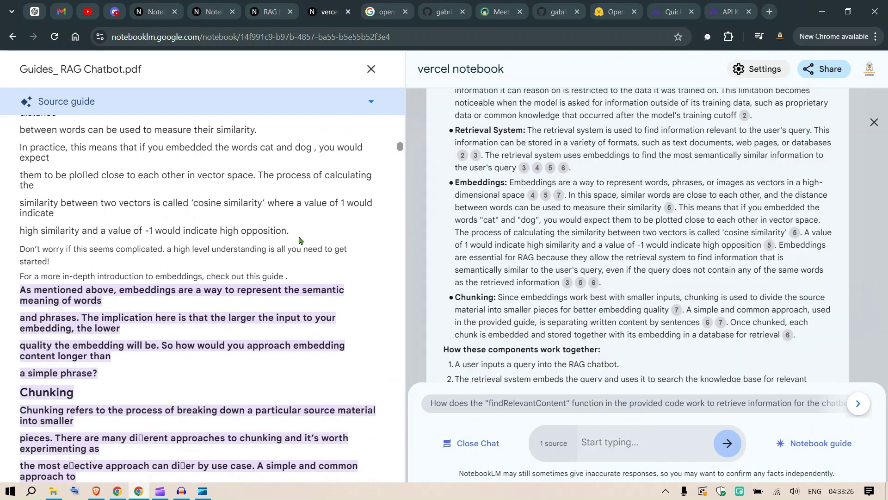
{"action": "scroll", "coordinate": [300, 240], "scroll_direction": "down", "scroll_amount": 2}
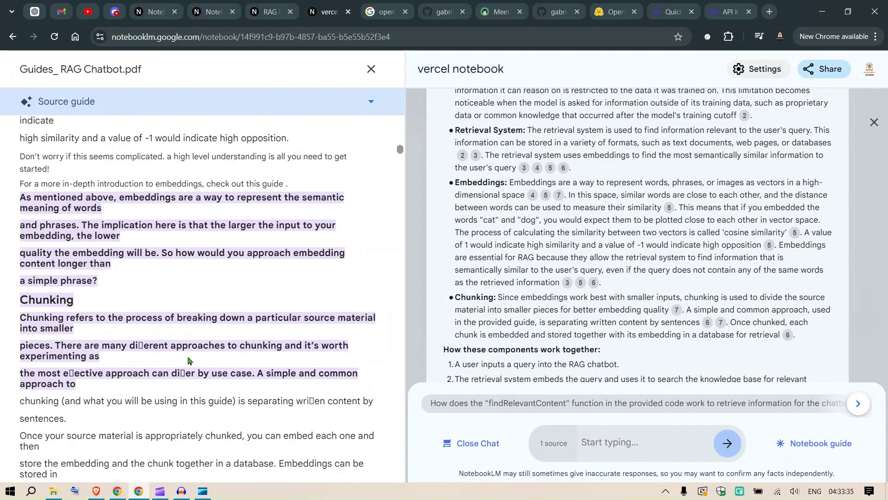
{"action": "left_click", "coordinate": [371, 70]}
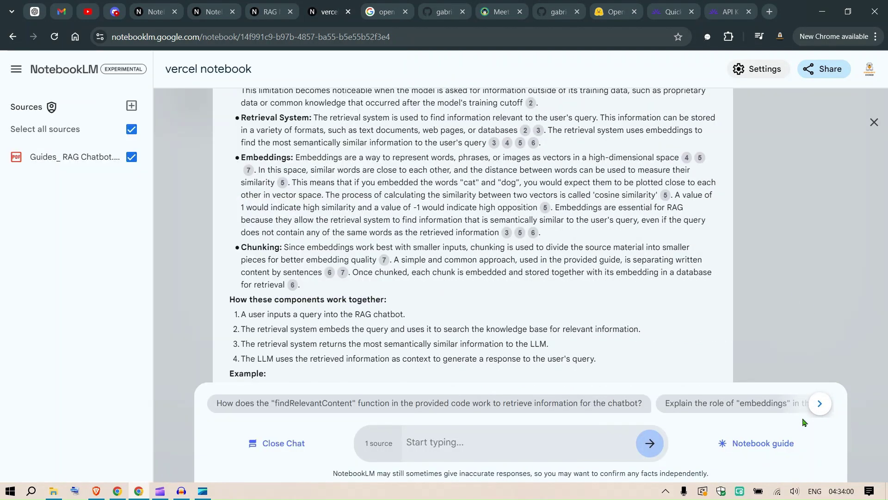
Step: Generate a Study Guide note from the Notebook guide, then return to the notebooks home page
{"action": "left_click", "coordinate": [782, 443]}
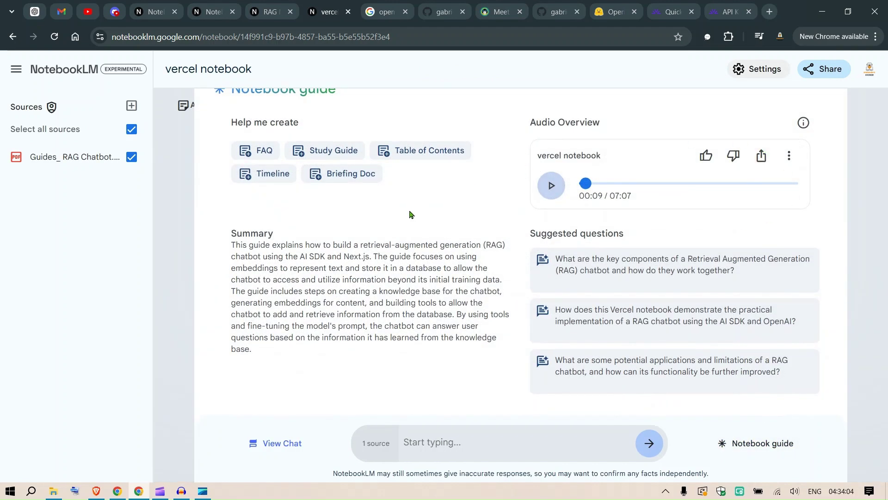
{"action": "left_click", "coordinate": [331, 151]}
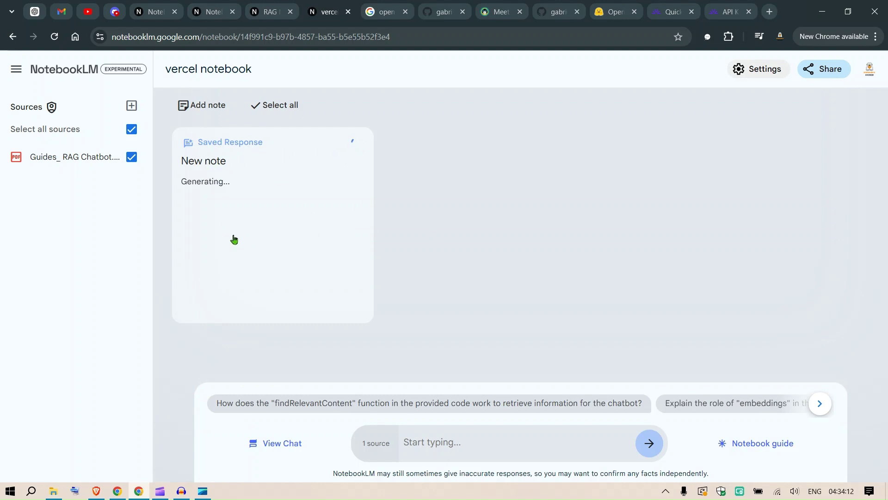
{"action": "left_click", "coordinate": [13, 70]}
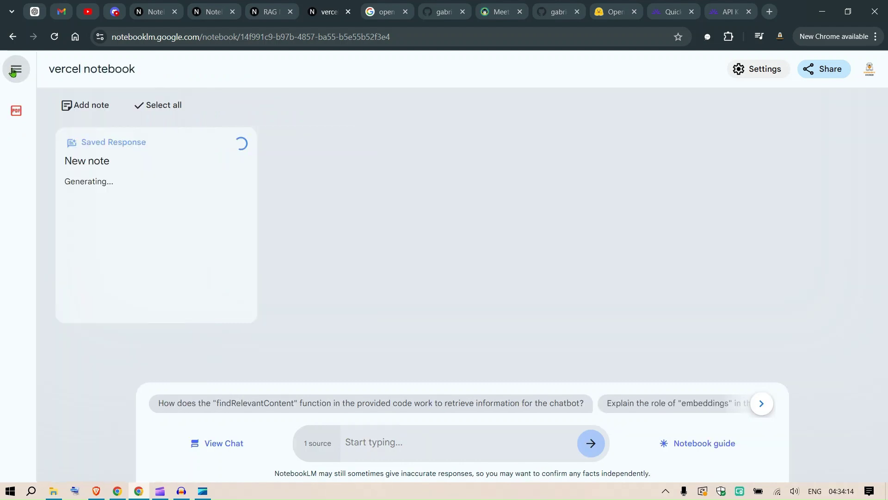
{"action": "left_click", "coordinate": [14, 70]}
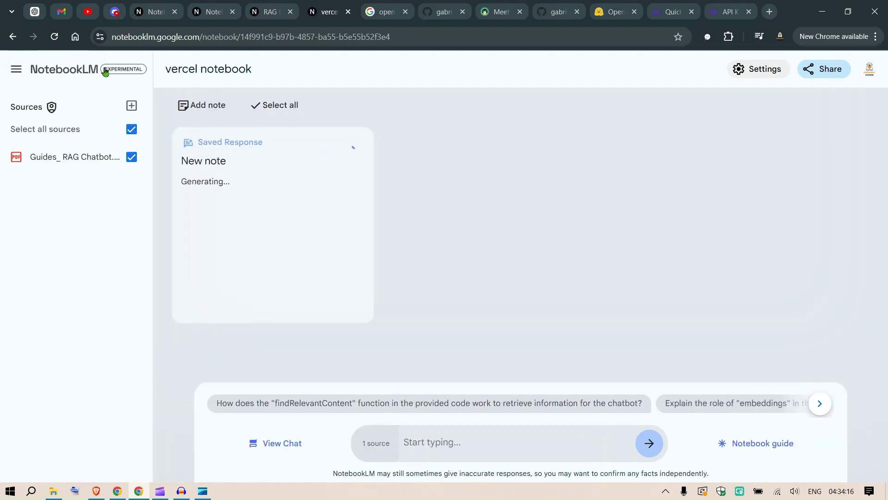
{"action": "left_click", "coordinate": [65, 70]}
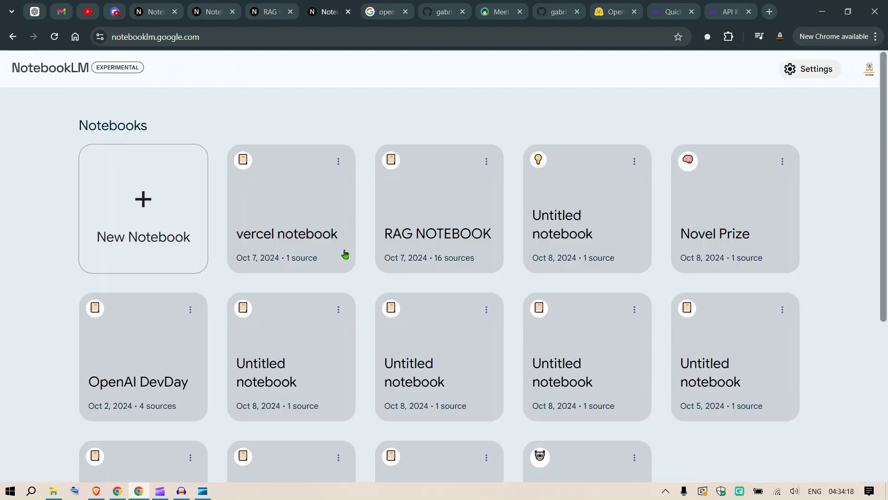
Step: Create a new untitled notebook, review the supported file types, and dismiss its Add sources prompt
{"action": "left_click", "coordinate": [149, 204]}
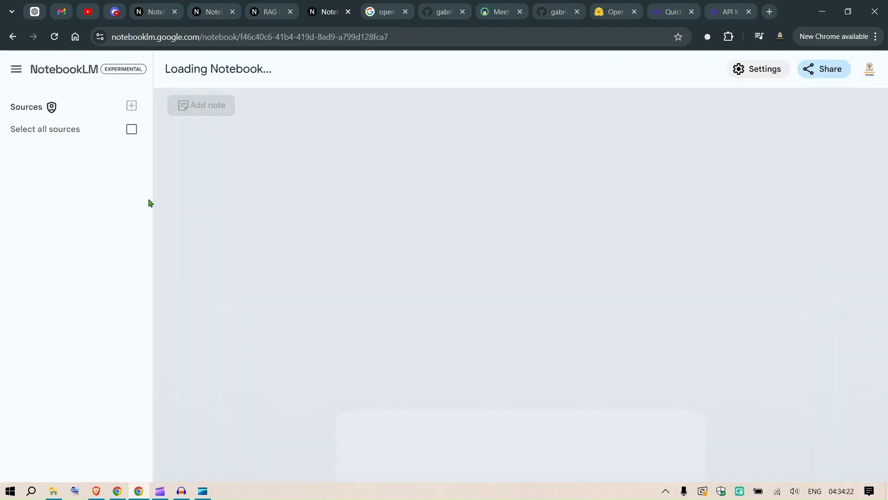
{"action": "scroll", "coordinate": [539, 274], "scroll_direction": "down", "scroll_amount": 2}
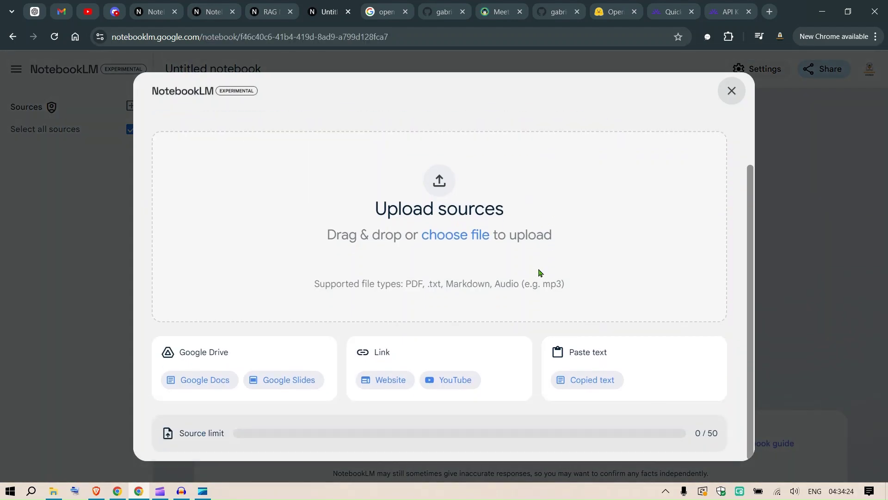
{"action": "scroll", "coordinate": [540, 272], "scroll_direction": "up", "scroll_amount": 1}
{"action": "scroll", "coordinate": [540, 273], "scroll_direction": "up", "scroll_amount": 1}
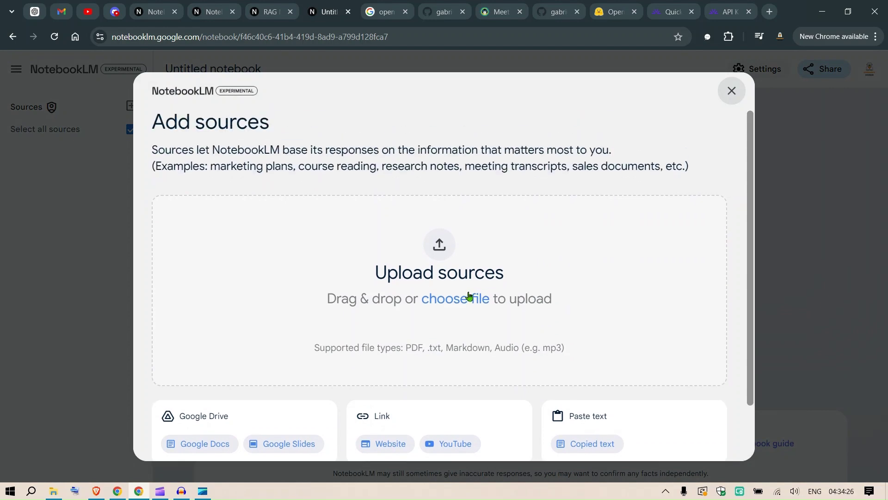
{"action": "scroll", "coordinate": [481, 298], "scroll_direction": "down", "scroll_amount": 2}
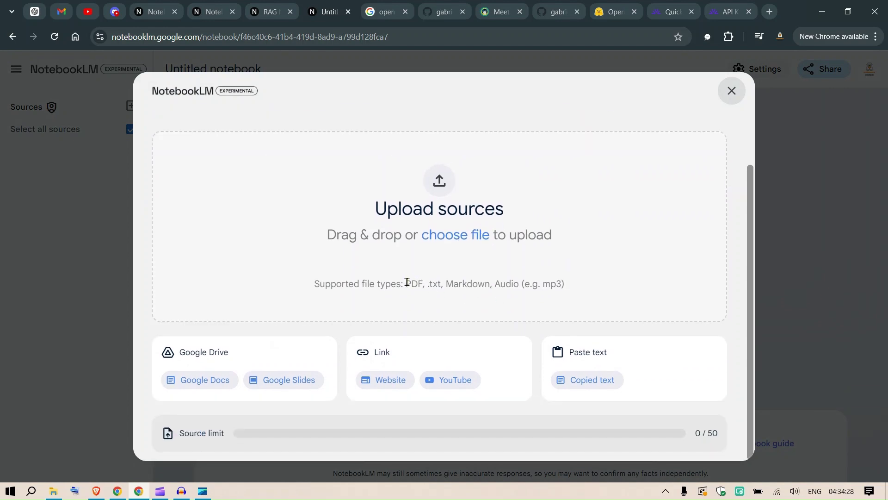
{"action": "left_click_drag", "start_coordinate": [408, 282], "coordinate": [548, 283]}
{"action": "key", "text": "Escape"}
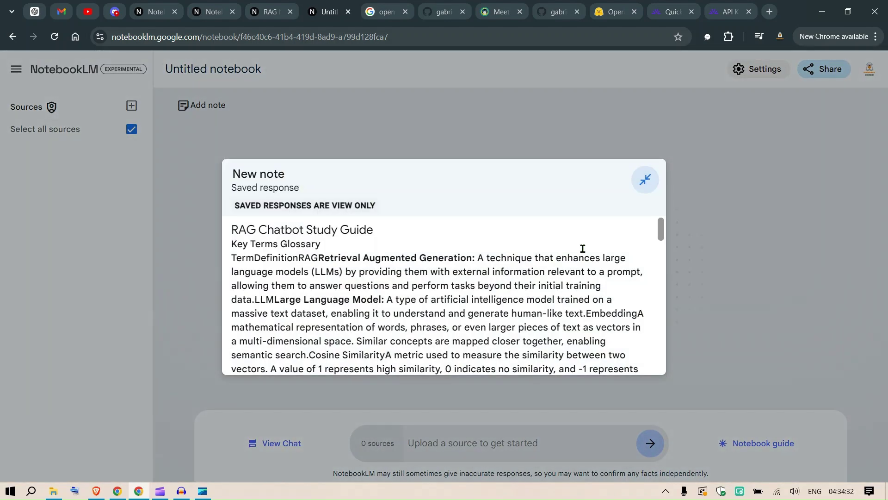
{"action": "left_click", "coordinate": [699, 250]}
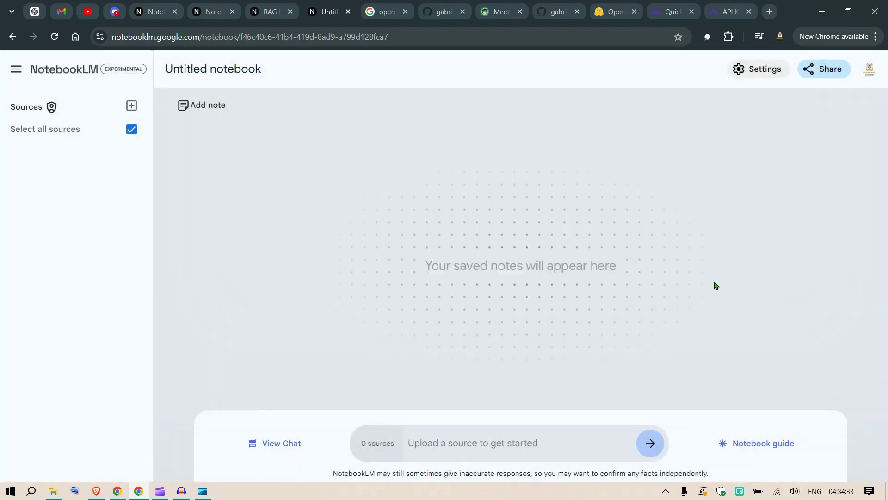
Step: Create a second notebook, note its 0 / 50 source limit, close it, and view the 'open source notebooklm' results
{"action": "left_click", "coordinate": [71, 61]}
{"action": "left_click", "coordinate": [159, 199]}
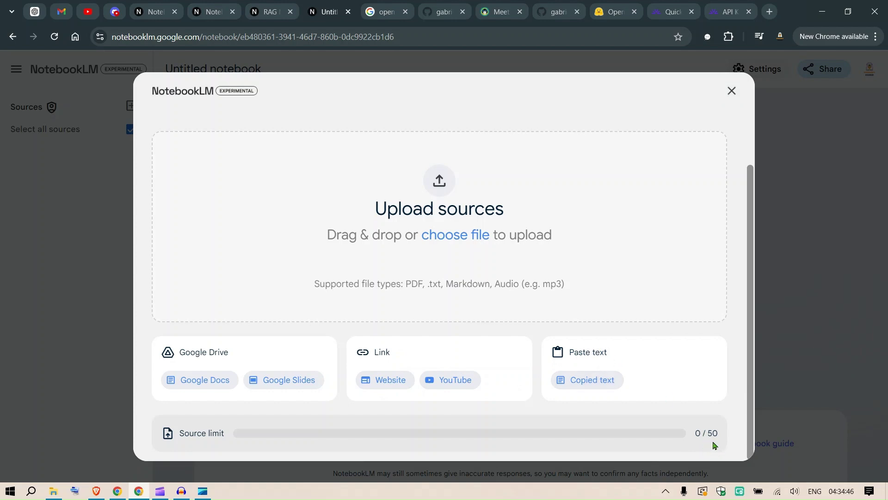
{"action": "left_click_drag", "start_coordinate": [697, 432], "coordinate": [722, 444]}
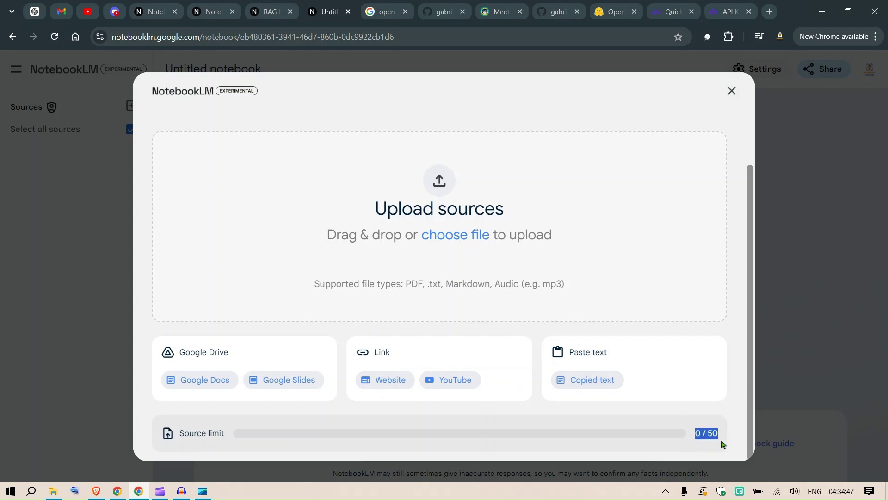
{"action": "left_click", "coordinate": [731, 90]}
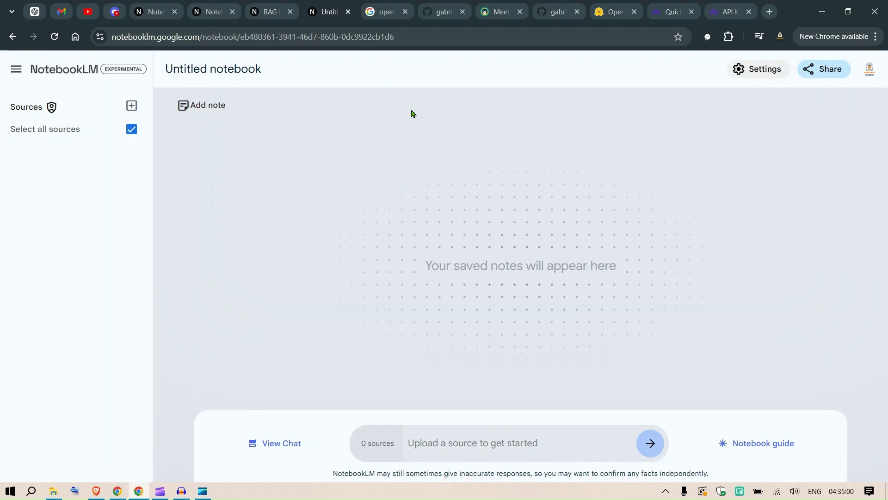
{"action": "left_click", "coordinate": [382, 5]}
Step: Open the open-notebooklm GitHub repo and highlight its 'Convert any PDF into a podcast episode!' description
{"action": "scroll", "coordinate": [404, 184], "scroll_direction": "up", "scroll_amount": 10}
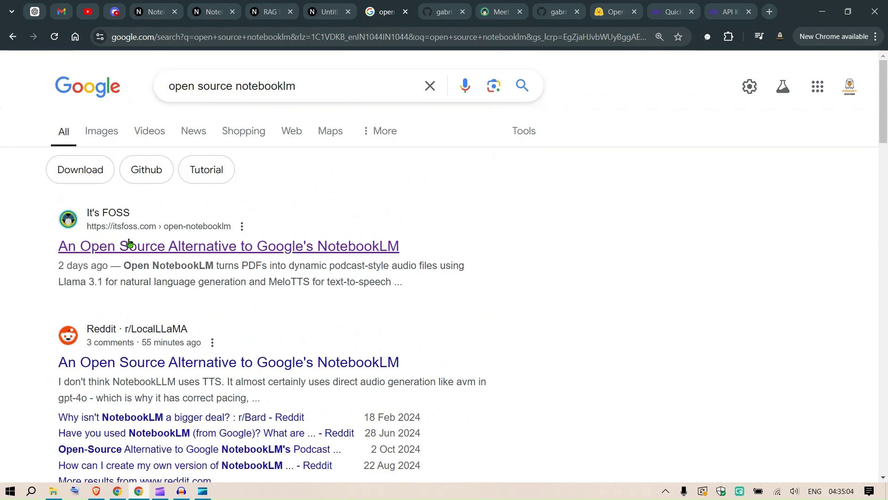
{"action": "left_click", "coordinate": [439, 4]}
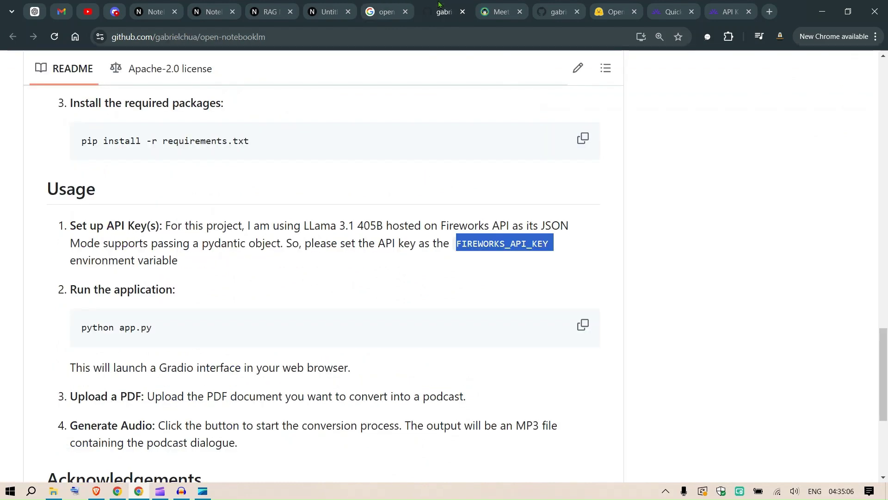
{"action": "scroll", "coordinate": [506, 168], "scroll_direction": "up", "scroll_amount": 15}
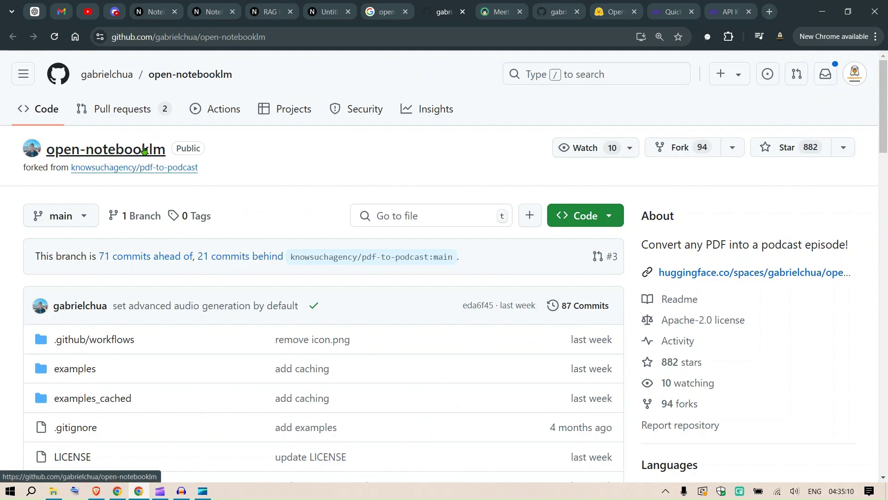
{"action": "left_click_drag", "start_coordinate": [643, 245], "coordinate": [835, 247]}
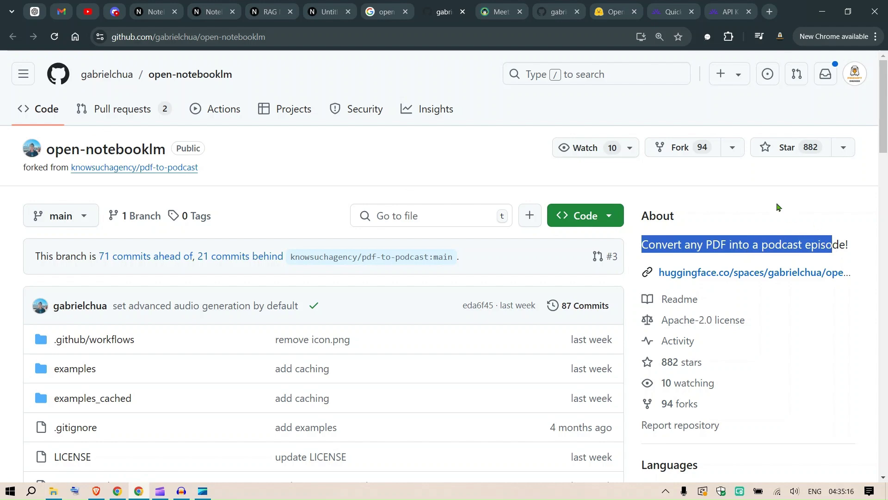
{"action": "scroll", "coordinate": [660, 188], "scroll_direction": "down", "scroll_amount": 2}
{"action": "scroll", "coordinate": [301, 208], "scroll_direction": "down", "scroll_amount": 4}
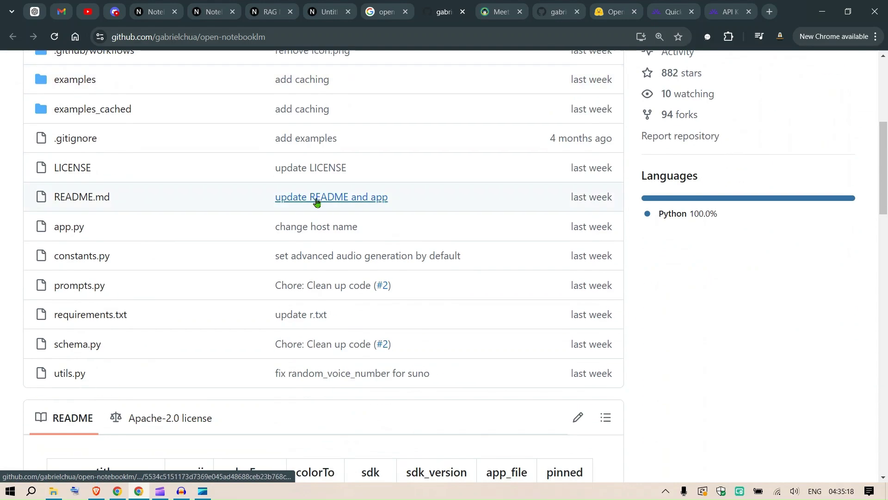
{"action": "scroll", "coordinate": [297, 207], "scroll_direction": "down", "scroll_amount": 8}
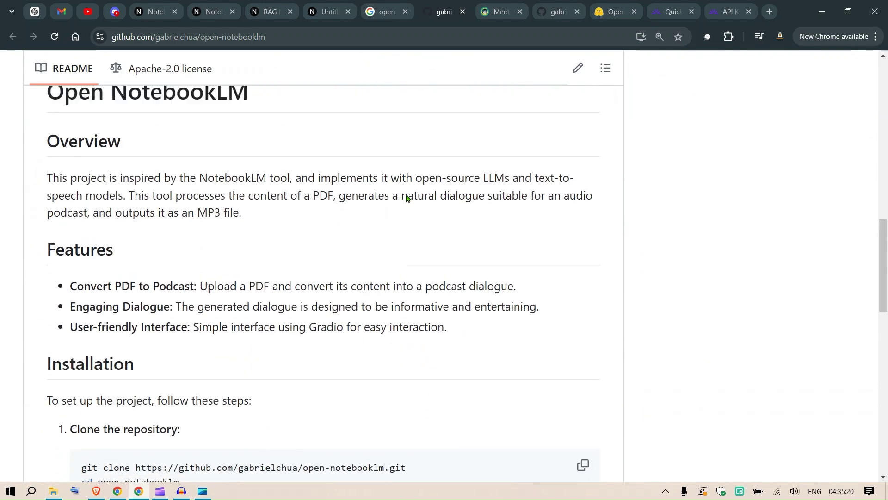
{"action": "scroll", "coordinate": [407, 198], "scroll_direction": "up", "scroll_amount": 1}
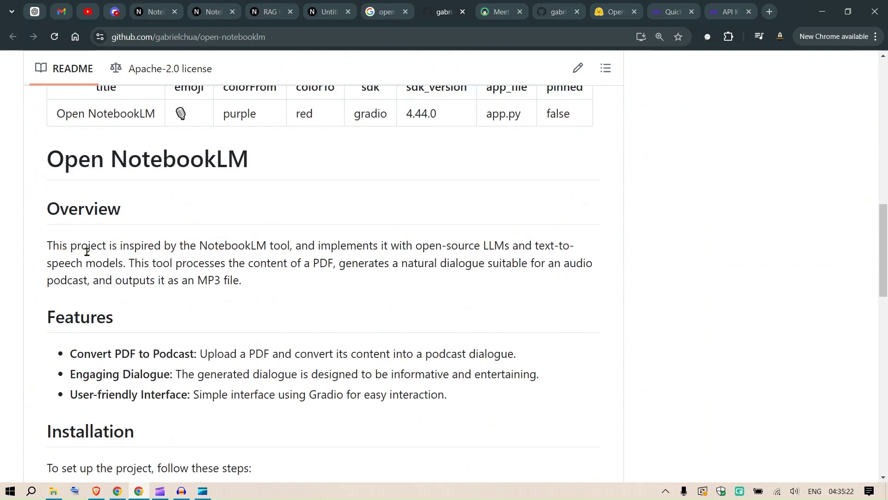
{"action": "left_click_drag", "start_coordinate": [77, 250], "coordinate": [559, 246]}
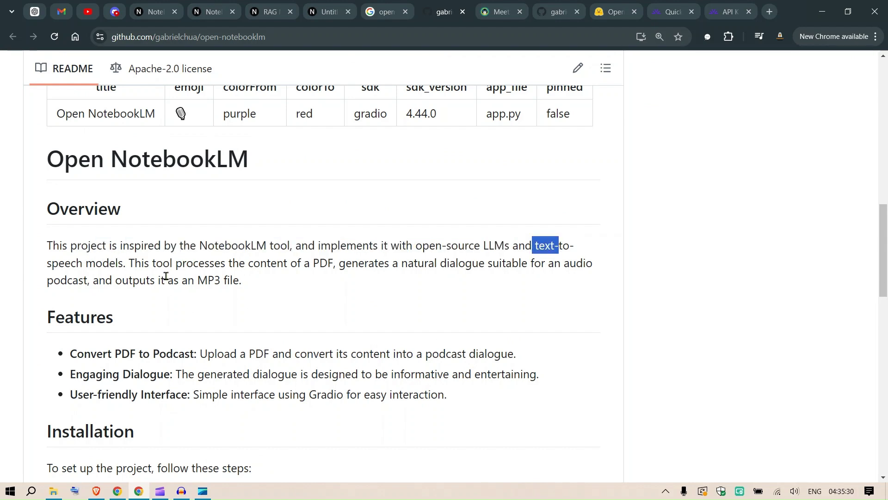
{"action": "left_click_drag", "start_coordinate": [142, 263], "coordinate": [549, 264]}
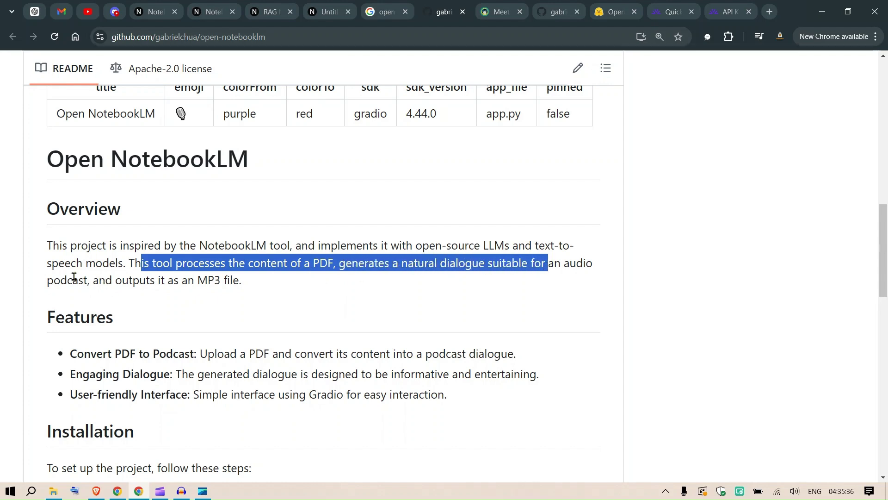
{"action": "left_click_drag", "start_coordinate": [60, 281], "coordinate": [244, 280]}
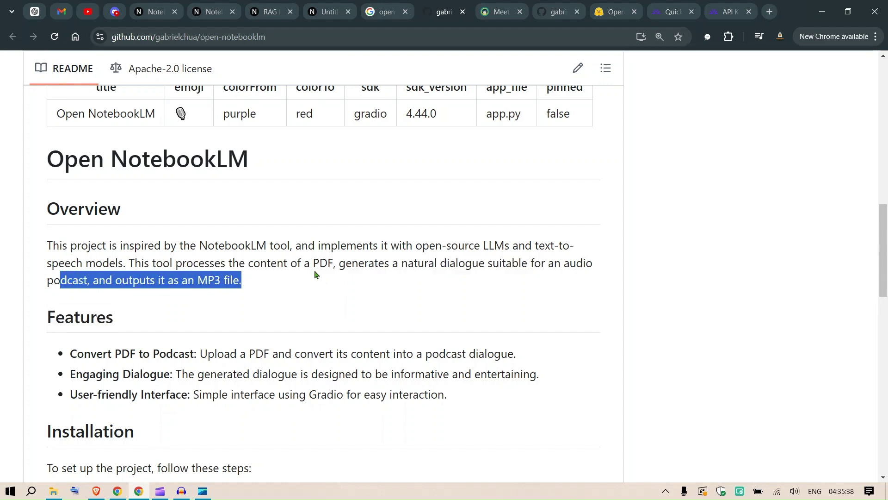
{"action": "scroll", "coordinate": [387, 259], "scroll_direction": "down", "scroll_amount": 2}
{"action": "left_click_drag", "start_coordinate": [77, 255], "coordinate": [202, 254]}
{"action": "left_click_drag", "start_coordinate": [79, 276], "coordinate": [154, 279]}
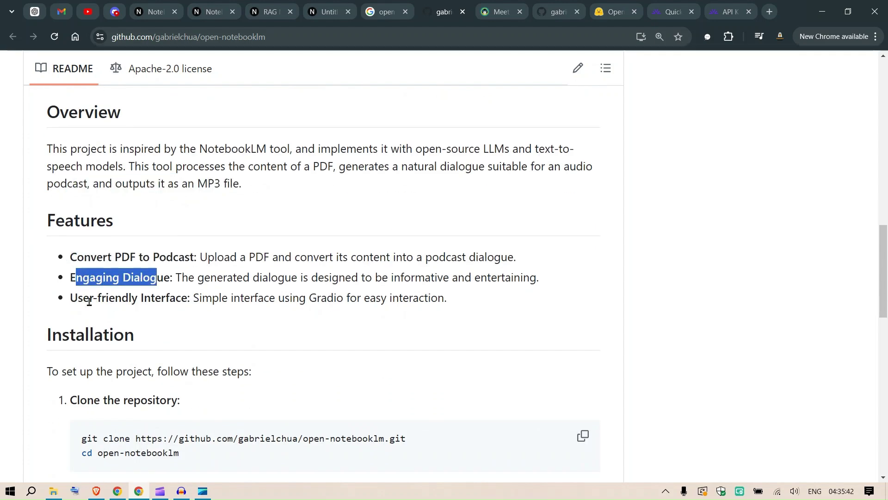
{"action": "left_click_drag", "start_coordinate": [78, 300], "coordinate": [194, 300]}
{"action": "scroll", "coordinate": [504, 248], "scroll_direction": "down", "scroll_amount": 6}
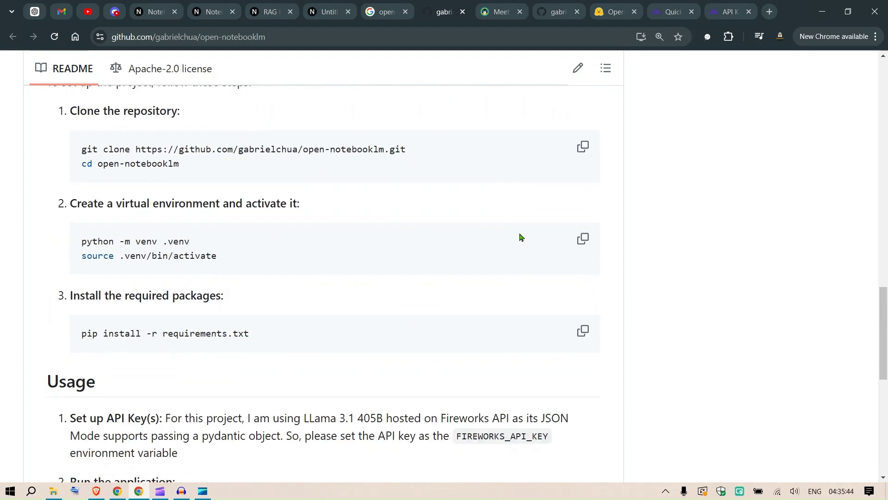
{"action": "scroll", "coordinate": [616, 278], "scroll_direction": "down", "scroll_amount": 2}
Step: Highlight the README's git clone, cd open-notebooklm and pip install commands plus FIREWORKS_API_KEY
{"action": "scroll", "coordinate": [629, 280], "scroll_direction": "up", "scroll_amount": 4}
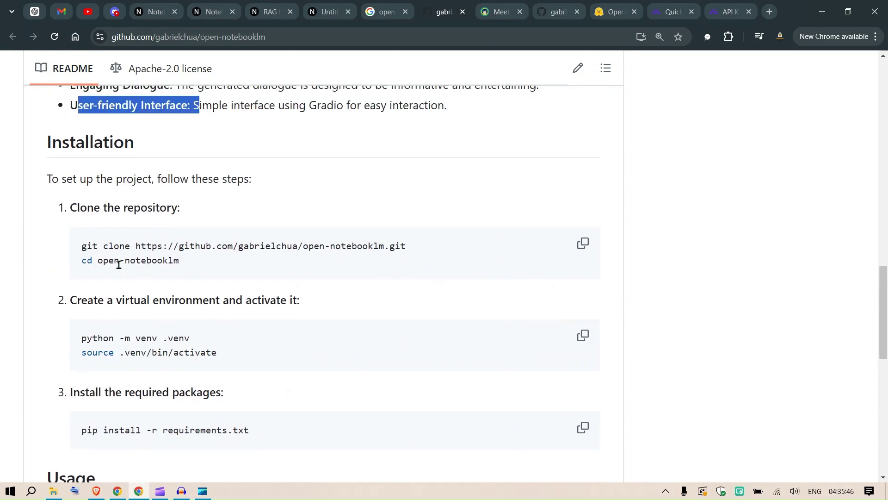
{"action": "mouse_move", "coordinate": [87, 245]}
{"action": "left_mouse_down"}
{"action": "mouse_move", "coordinate": [321, 264]}
{"action": "mouse_move", "coordinate": [391, 264]}
{"action": "mouse_move", "coordinate": [401, 246]}
{"action": "left_mouse_up"}
{"action": "left_click_drag", "start_coordinate": [82, 266], "coordinate": [201, 266]}
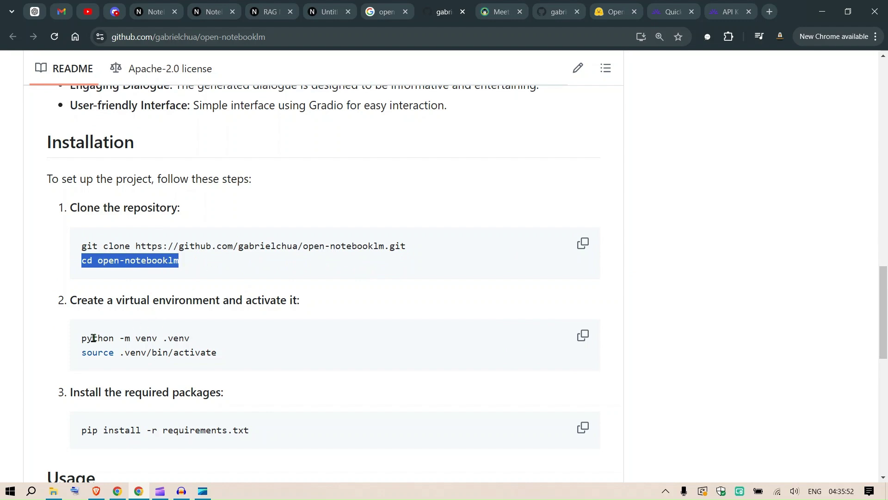
{"action": "left_click_drag", "start_coordinate": [83, 339], "coordinate": [187, 339]}
{"action": "left_click_drag", "start_coordinate": [121, 361], "coordinate": [228, 351]}
{"action": "scroll", "coordinate": [141, 312], "scroll_direction": "down", "scroll_amount": 4}
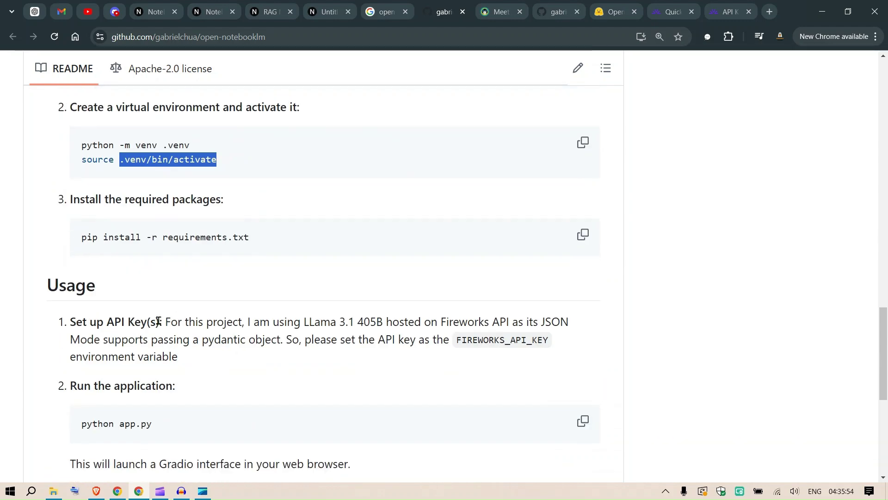
{"action": "left_click_drag", "start_coordinate": [82, 236], "coordinate": [298, 245]}
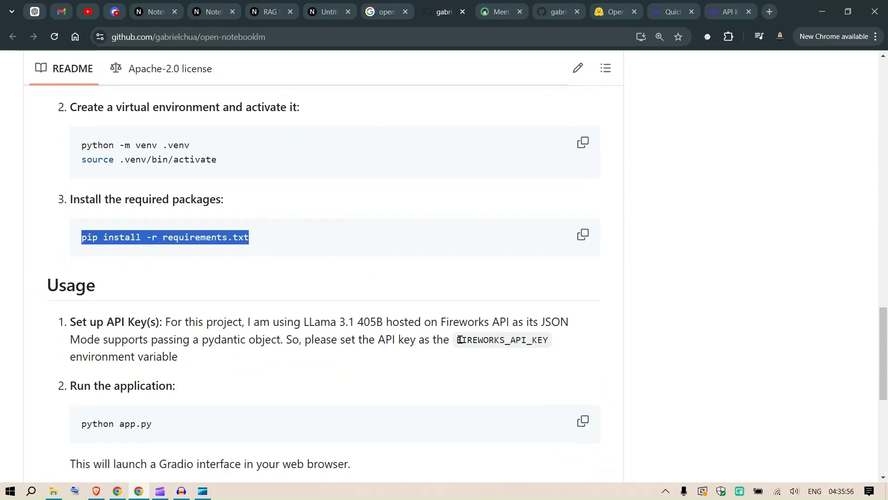
{"action": "left_click_drag", "start_coordinate": [457, 339], "coordinate": [548, 341]}
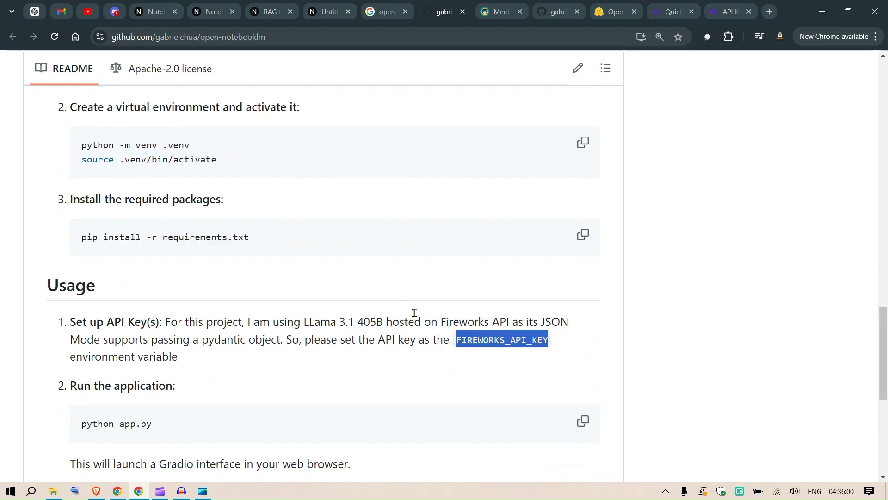
Step: Highlight the LLama 3.1 405B model name, then bring up the Open NotebookLM Space, moved left
{"action": "scroll", "coordinate": [414, 313], "scroll_direction": "down", "scroll_amount": 2}
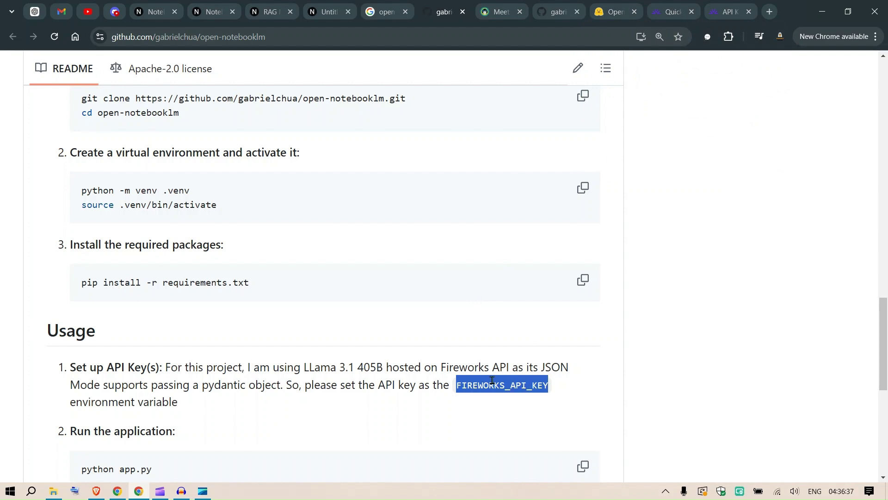
{"action": "scroll", "coordinate": [420, 354], "scroll_direction": "down", "scroll_amount": 2}
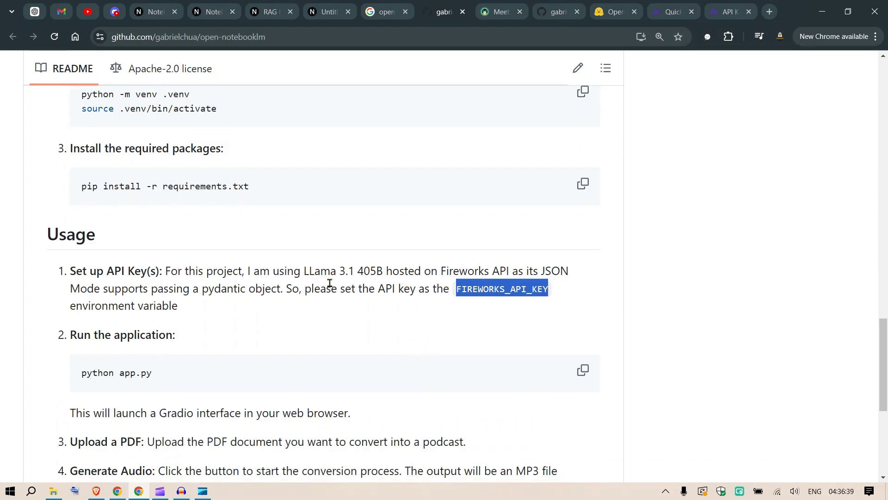
{"action": "left_click_drag", "start_coordinate": [303, 273], "coordinate": [399, 274]}
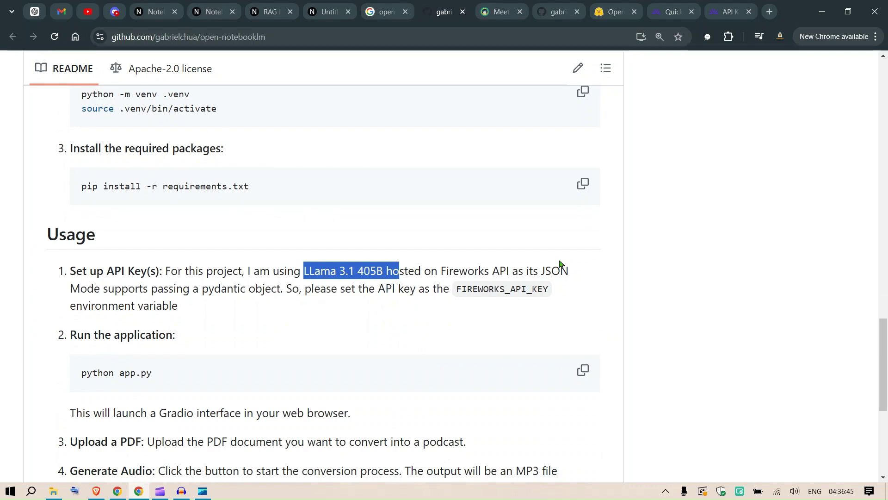
{"action": "scroll", "coordinate": [637, 281], "scroll_direction": "down", "scroll_amount": 2}
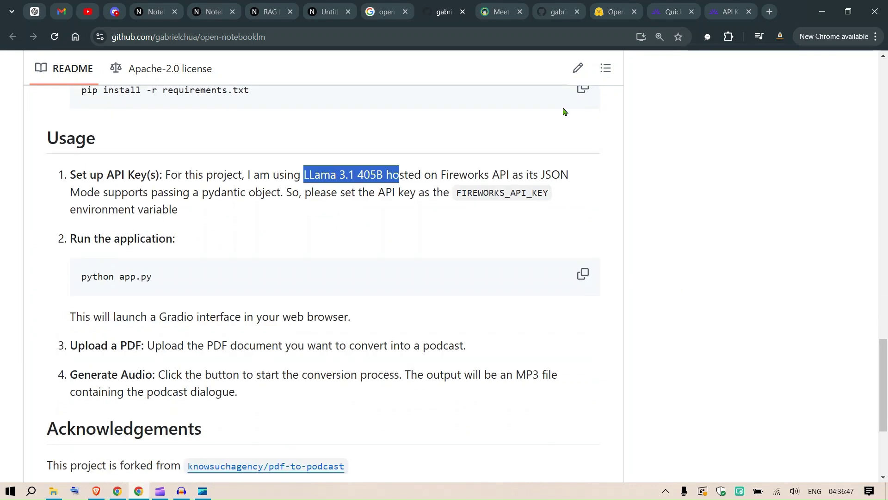
{"action": "left_click", "coordinate": [602, 7]}
{"action": "left_click_drag", "start_coordinate": [603, 8], "coordinate": [488, 7]}
Step: Reload the Open NotebookLM Space and load the word-representations paper example (1310.4546v1.pdf)
{"action": "left_click", "coordinate": [480, 34]}
{"action": "key", "text": "Return"}
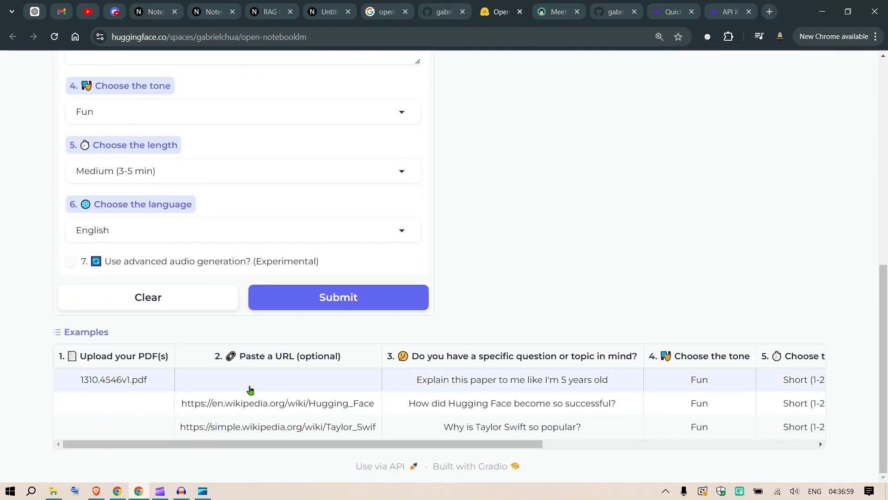
{"action": "left_click", "coordinate": [434, 380]}
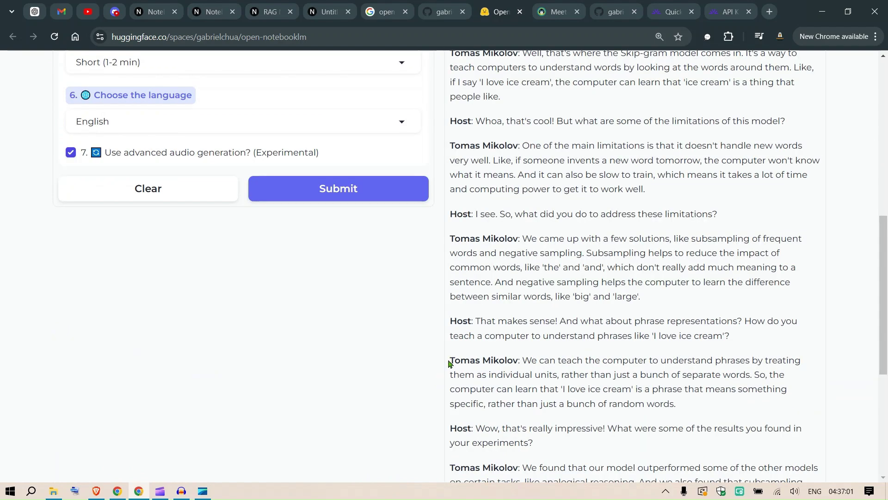
{"action": "scroll", "coordinate": [462, 336], "scroll_direction": "up", "scroll_amount": 9}
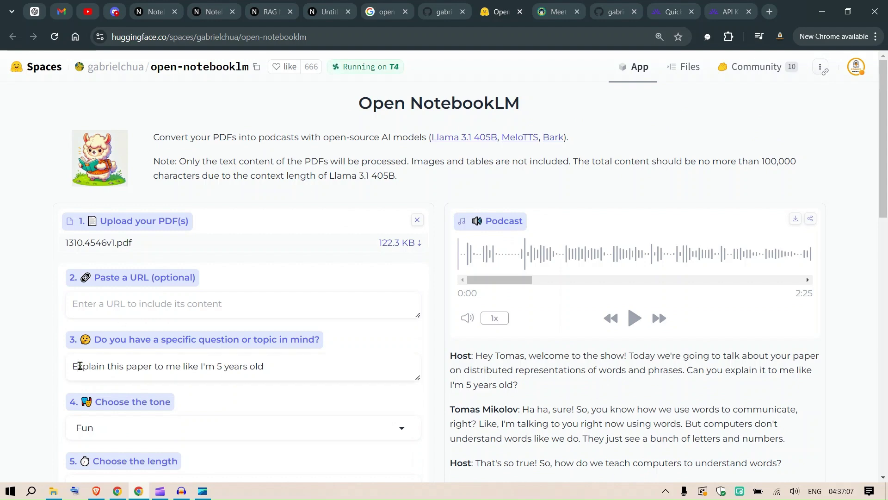
{"action": "left_click_drag", "start_coordinate": [81, 366], "coordinate": [262, 372]}
{"action": "left_click", "coordinate": [271, 369]}
{"action": "scroll", "coordinate": [367, 293], "scroll_direction": "down", "scroll_amount": 4}
{"action": "scroll", "coordinate": [369, 285], "scroll_direction": "up", "scroll_amount": 4}
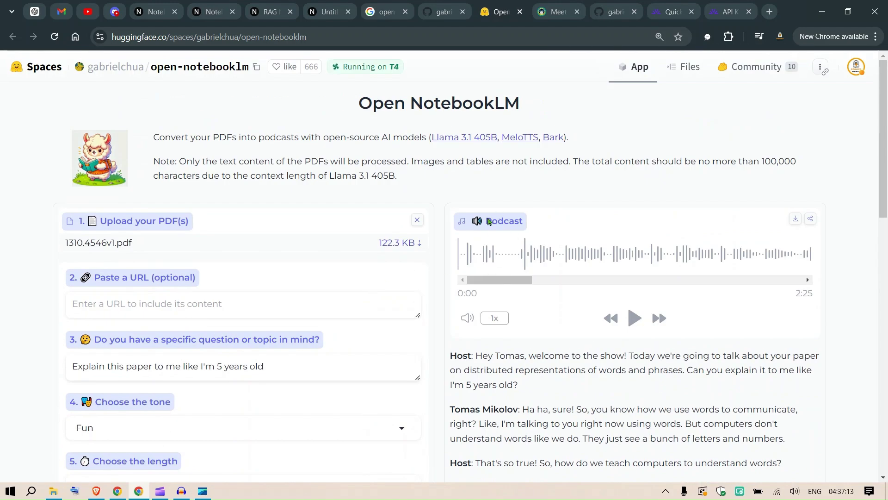
Step: Play the generated 2:25 podcast for about 29 seconds, then pause it
{"action": "left_click", "coordinate": [635, 319]}
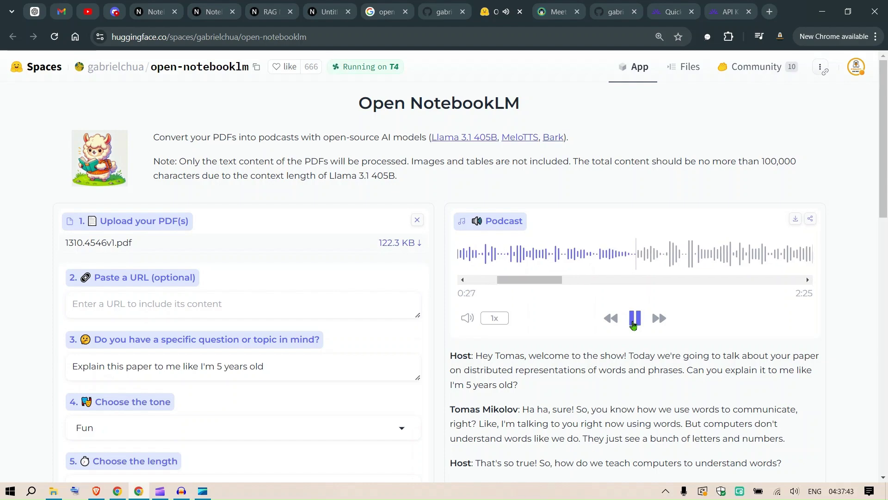
{"action": "left_click", "coordinate": [634, 324]}
{"action": "scroll", "coordinate": [471, 340], "scroll_direction": "down", "scroll_amount": 15}
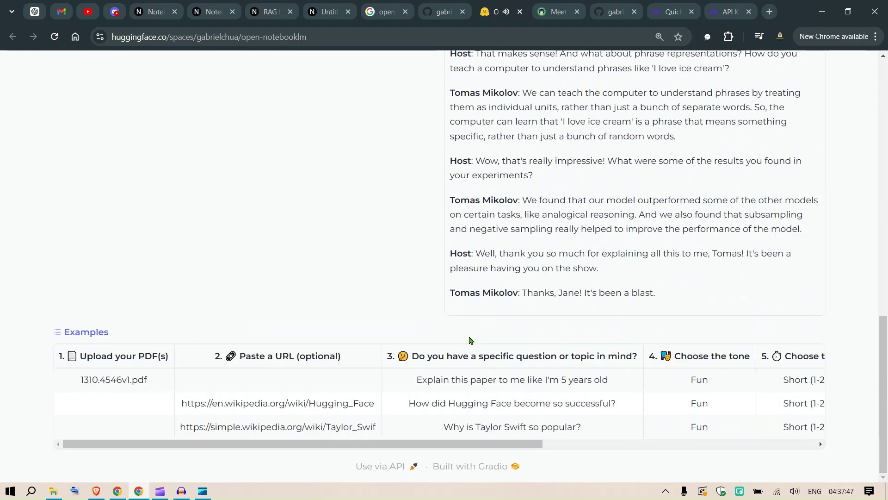
Step: Load the Hugging Face Wikipedia example and start playing its podcast
{"action": "left_click", "coordinate": [498, 402]}
{"action": "scroll", "coordinate": [482, 323], "scroll_direction": "up", "scroll_amount": 15}
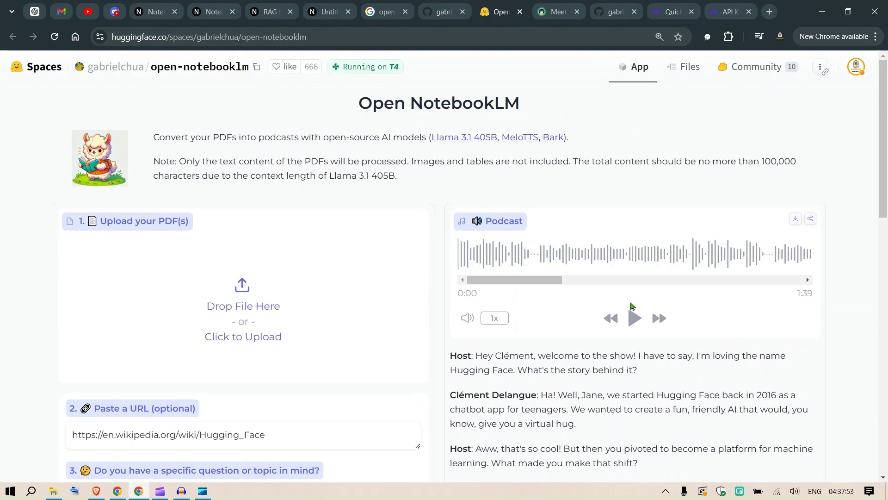
{"action": "left_click", "coordinate": [635, 318]}
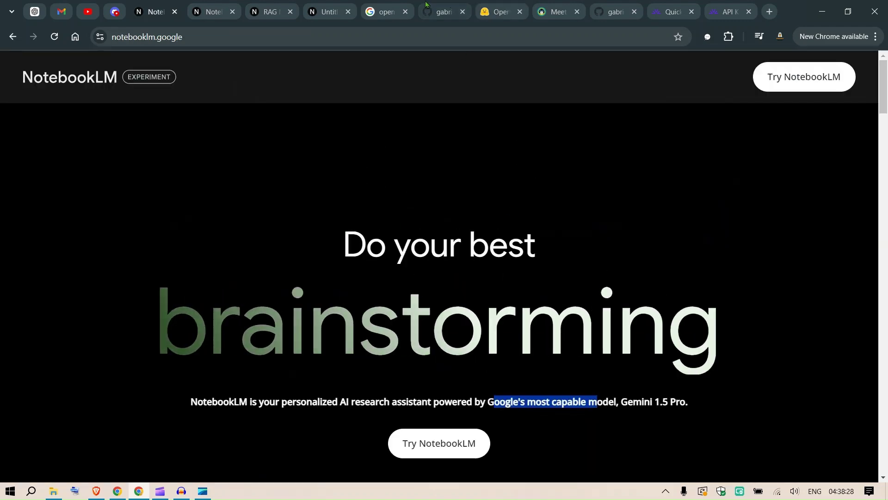
Step: Show the open-notebooklm GitHub repo scrolled to its header, file list and 'Convert any PDF into a podcast episode!' description
{"action": "left_click", "coordinate": [444, 12]}
{"action": "left_click", "coordinate": [498, 3]}
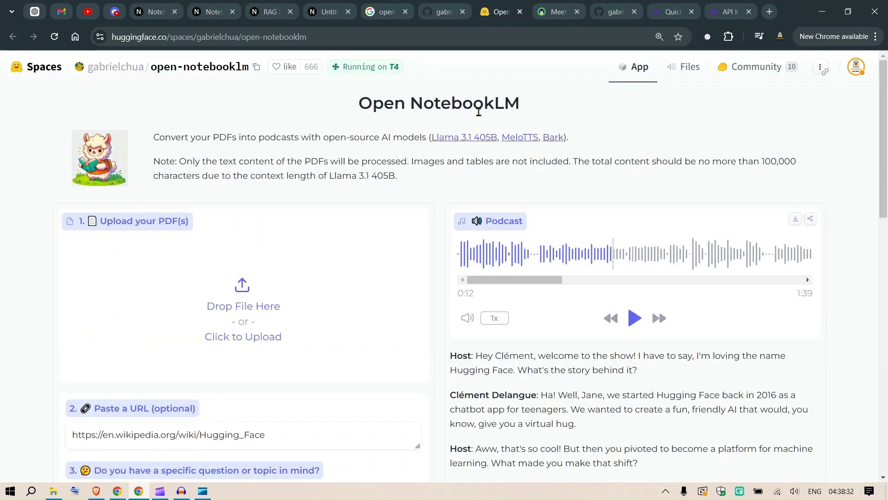
{"action": "left_click", "coordinate": [443, 11]}
{"action": "scroll", "coordinate": [660, 254], "scroll_direction": "down", "scroll_amount": 3}
{"action": "scroll", "coordinate": [718, 257], "scroll_direction": "up", "scroll_amount": 9}
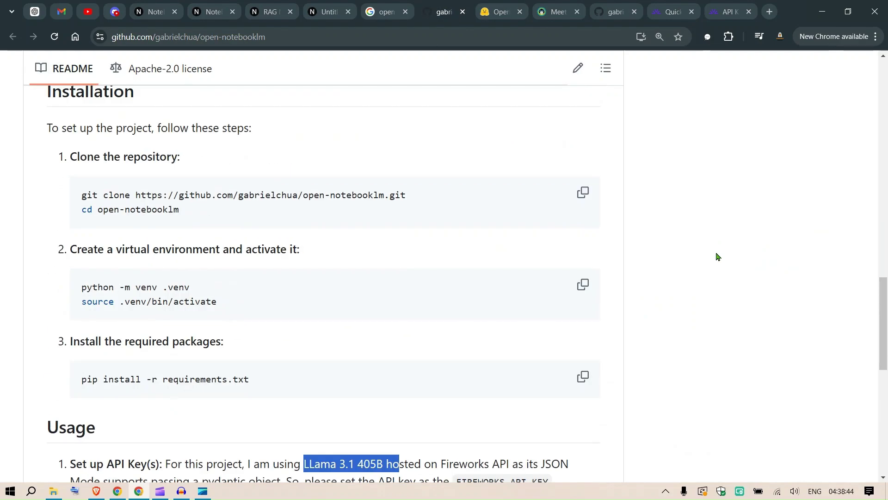
{"action": "scroll", "coordinate": [718, 257], "scroll_direction": "up", "scroll_amount": 10}
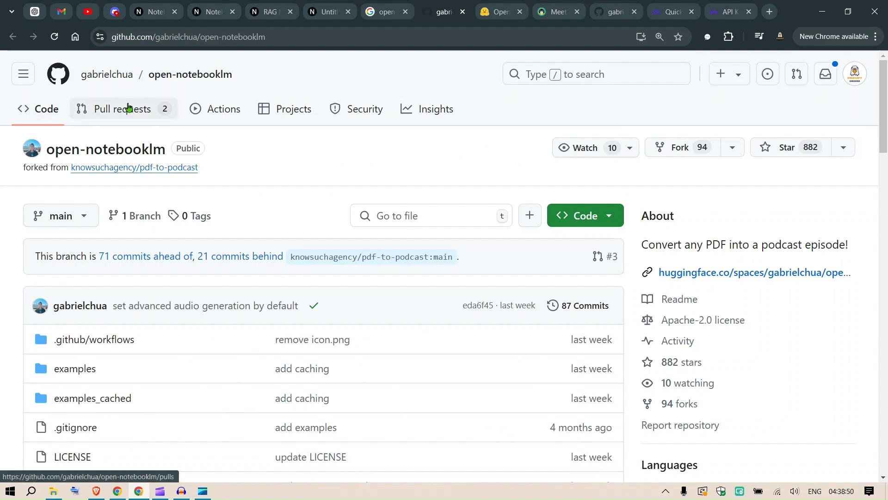
{"action": "scroll", "coordinate": [231, 360], "scroll_direction": "down", "scroll_amount": 4}
{"action": "scroll", "coordinate": [231, 360], "scroll_direction": "up", "scroll_amount": 4}
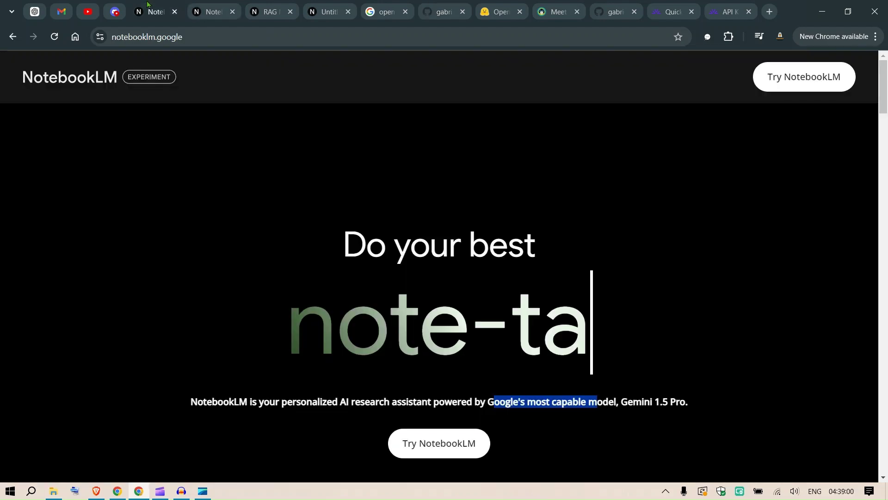
{"action": "left_click", "coordinate": [155, 12]}
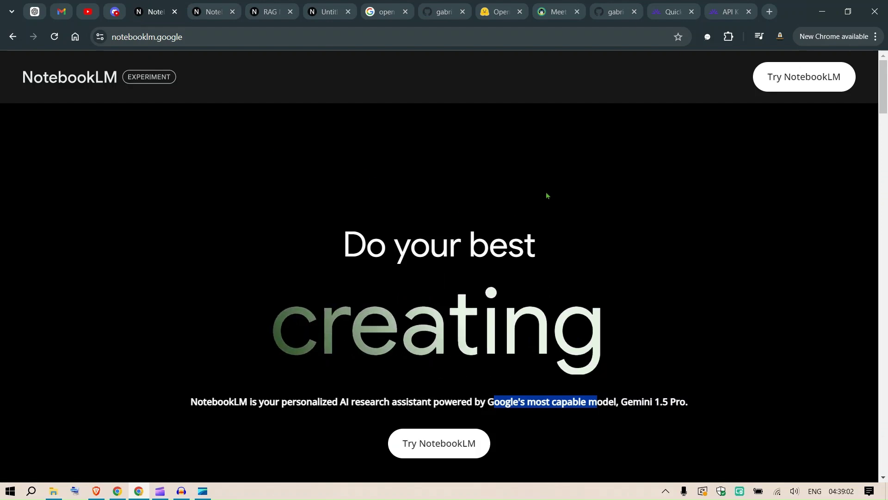